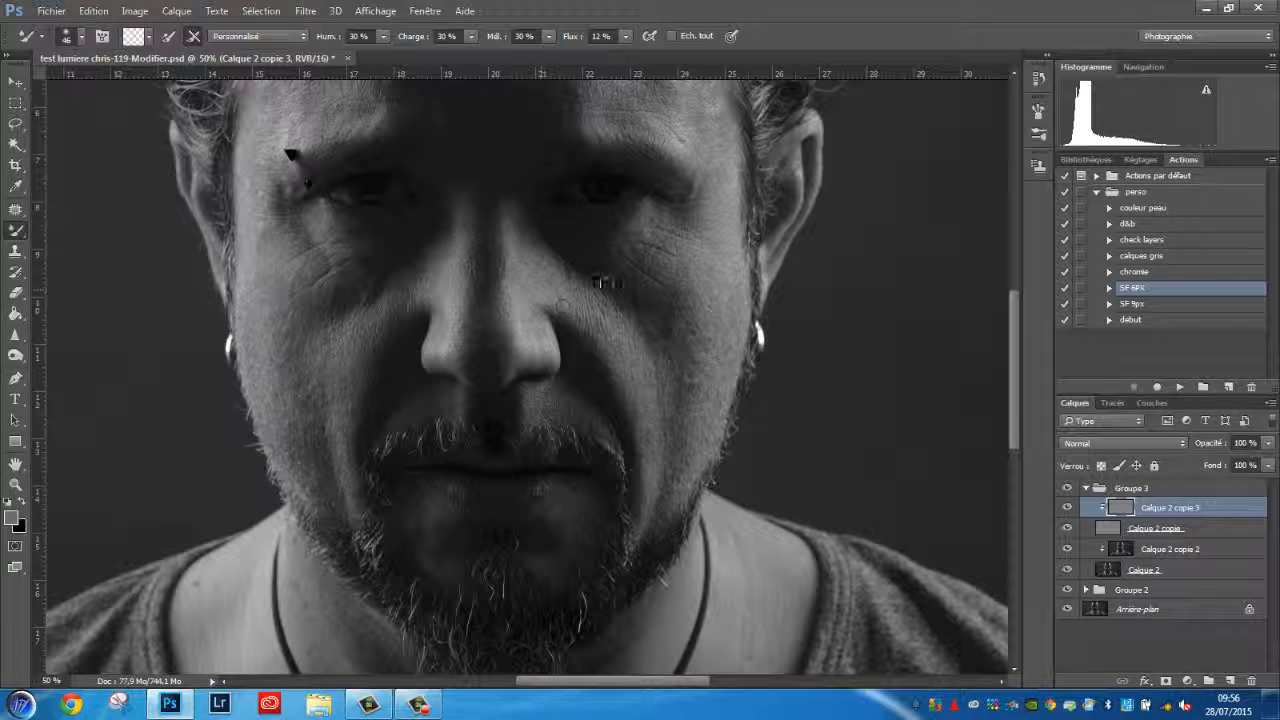
Try patching the skin below the right-hand eye on Calque 2 copie 3, then revert to the history state before the patch.
key("j")
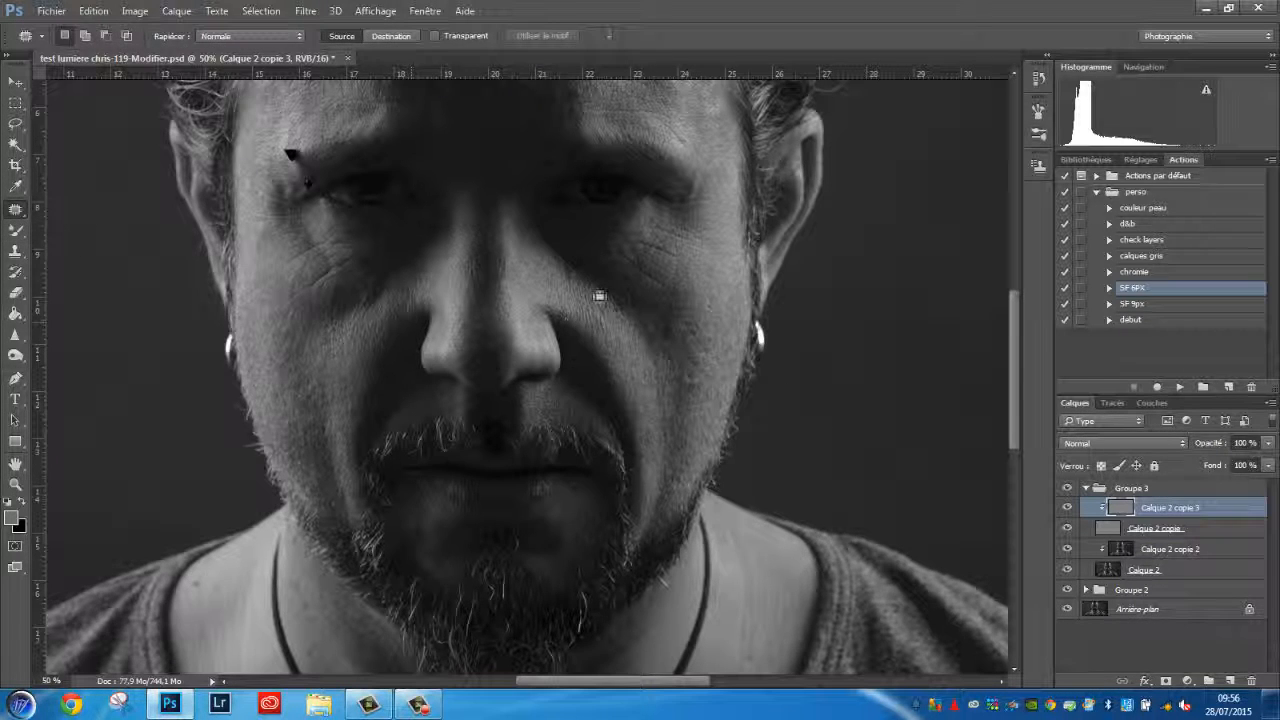
mouse_move(632, 273)
left_mouse_down()
mouse_move(687, 305)
mouse_move(625, 256)
mouse_move(661, 337)
left_mouse_up()
key("ctrl+plus")
key("ctrl+plus")
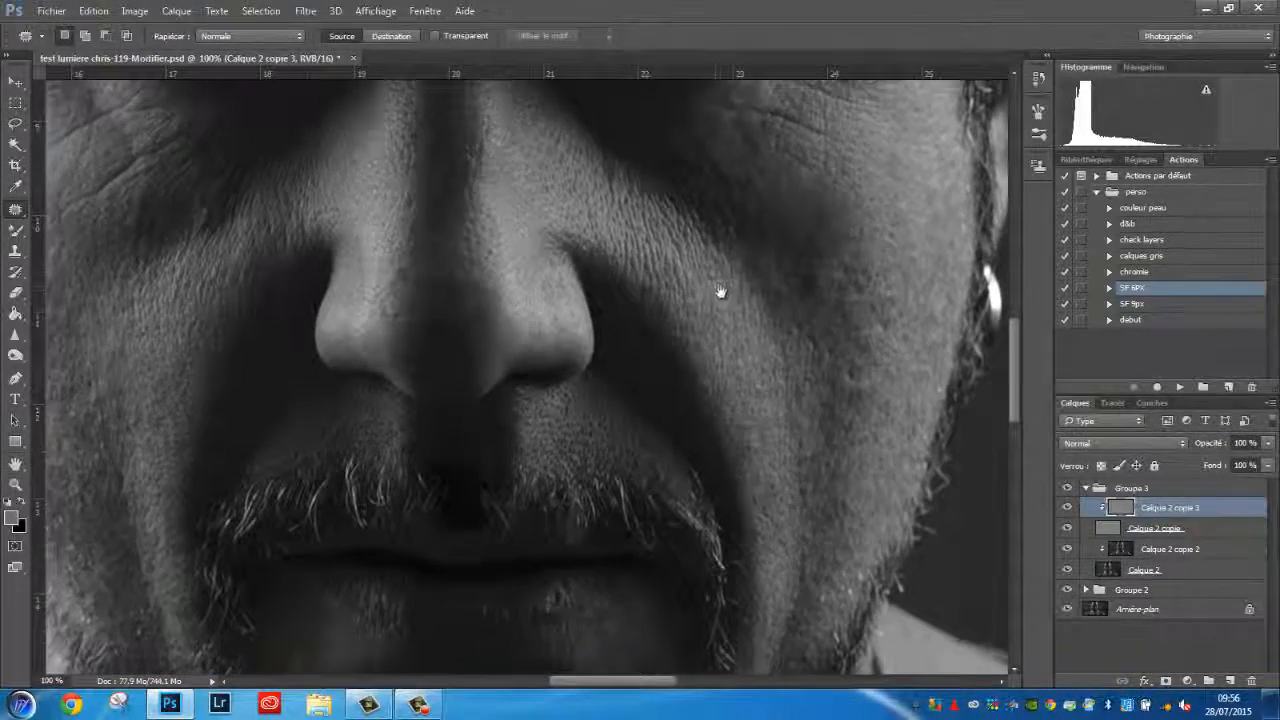
left_click_drag(720, 289, 640, 357)
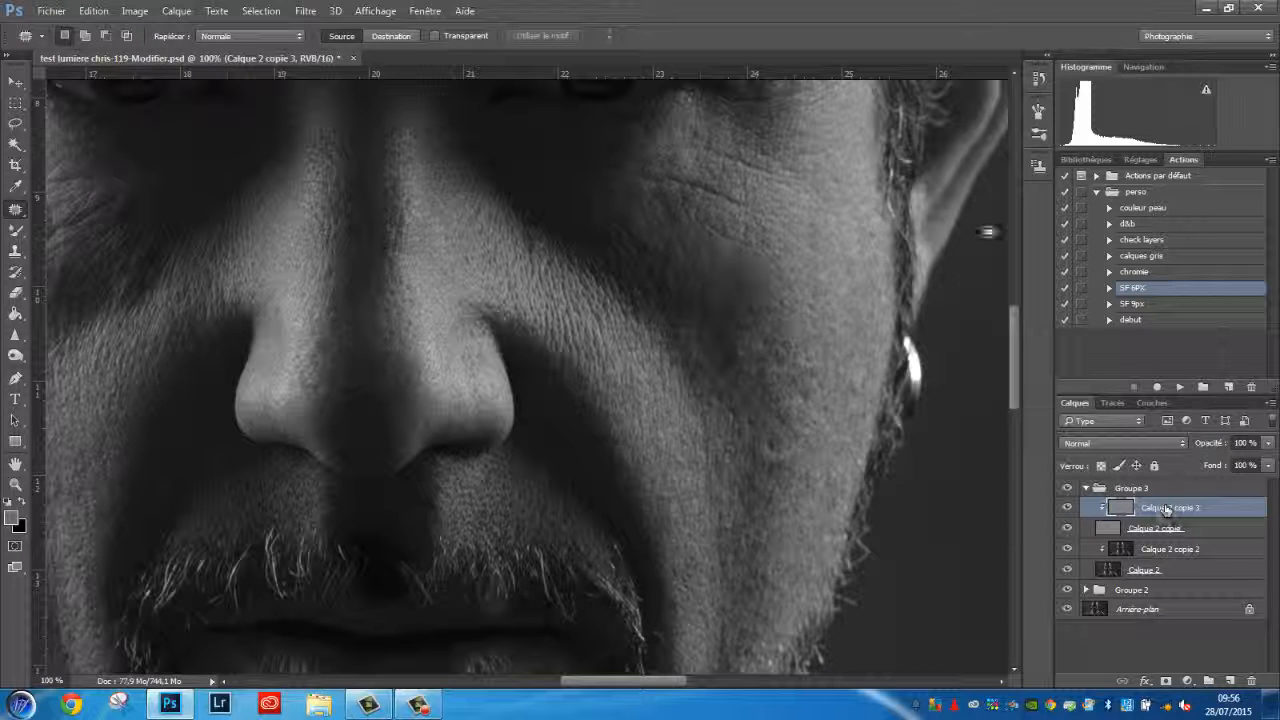
left_click(1039, 78)
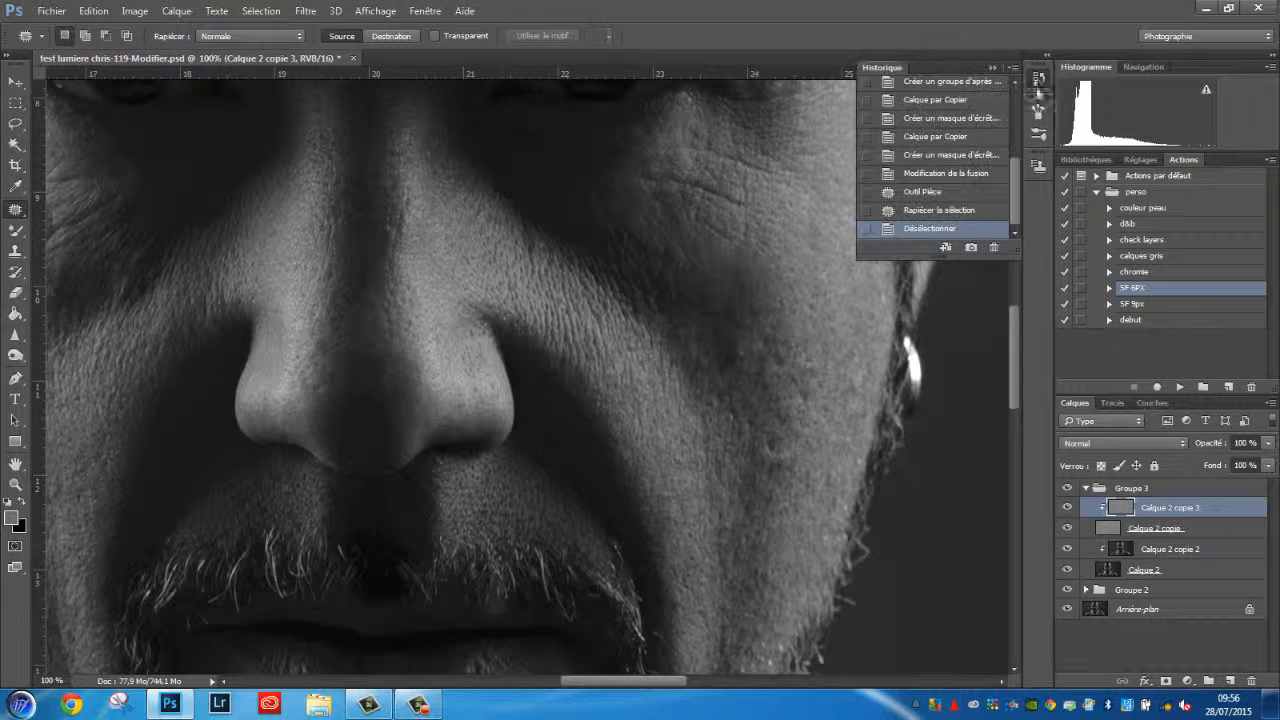
left_click(921, 178)
left_click(1039, 78)
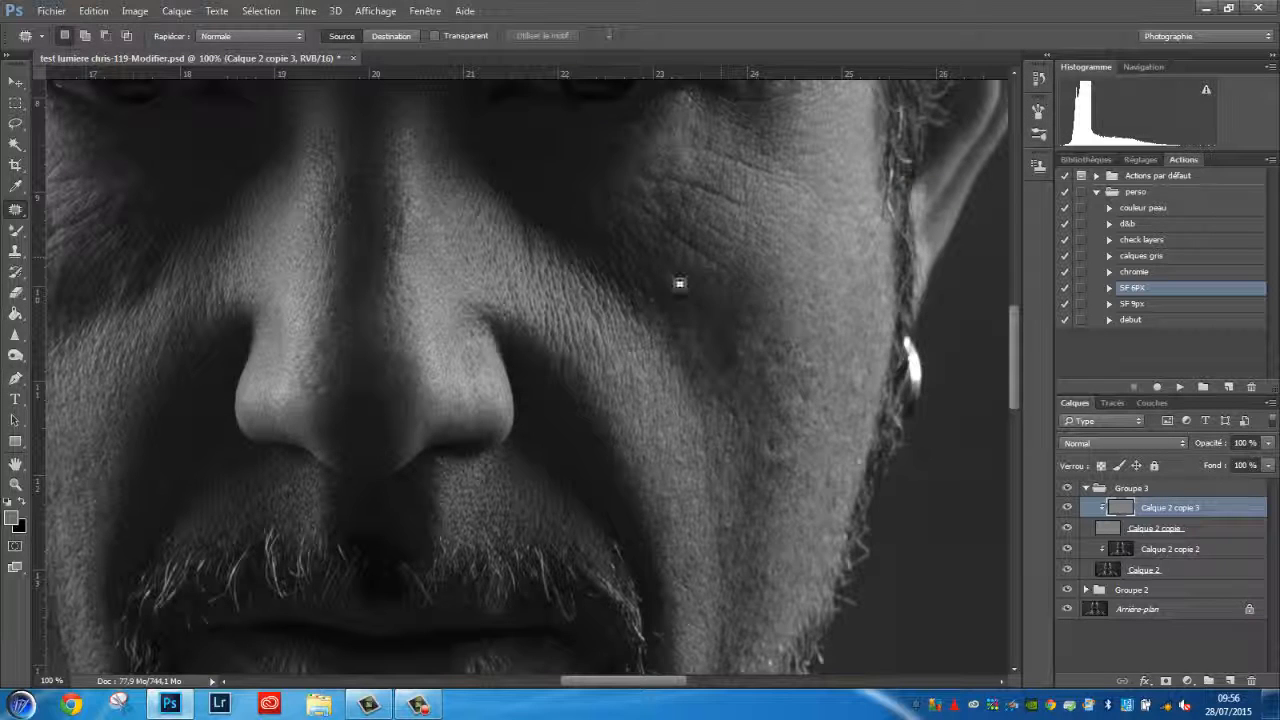
Try patching the upper-cheek crease below the right-hand eye with nearby cheek texture, and step back in the history to before it.
mouse_move(730, 283)
left_mouse_down()
mouse_move(632, 222)
mouse_move(616, 189)
mouse_move(669, 210)
mouse_move(738, 267)
mouse_move(721, 262)
mouse_move(723, 218)
mouse_move(776, 254)
left_mouse_up()
key("ctrl+d")
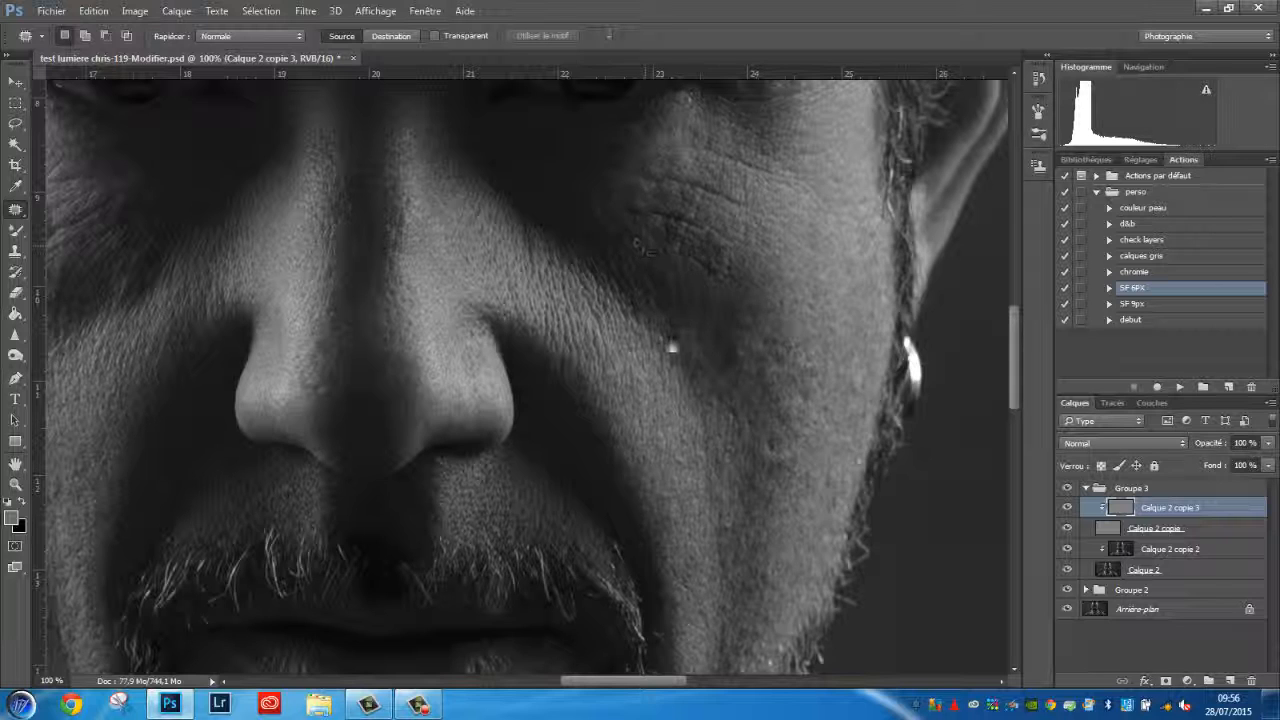
left_click(1038, 78)
left_click(930, 173)
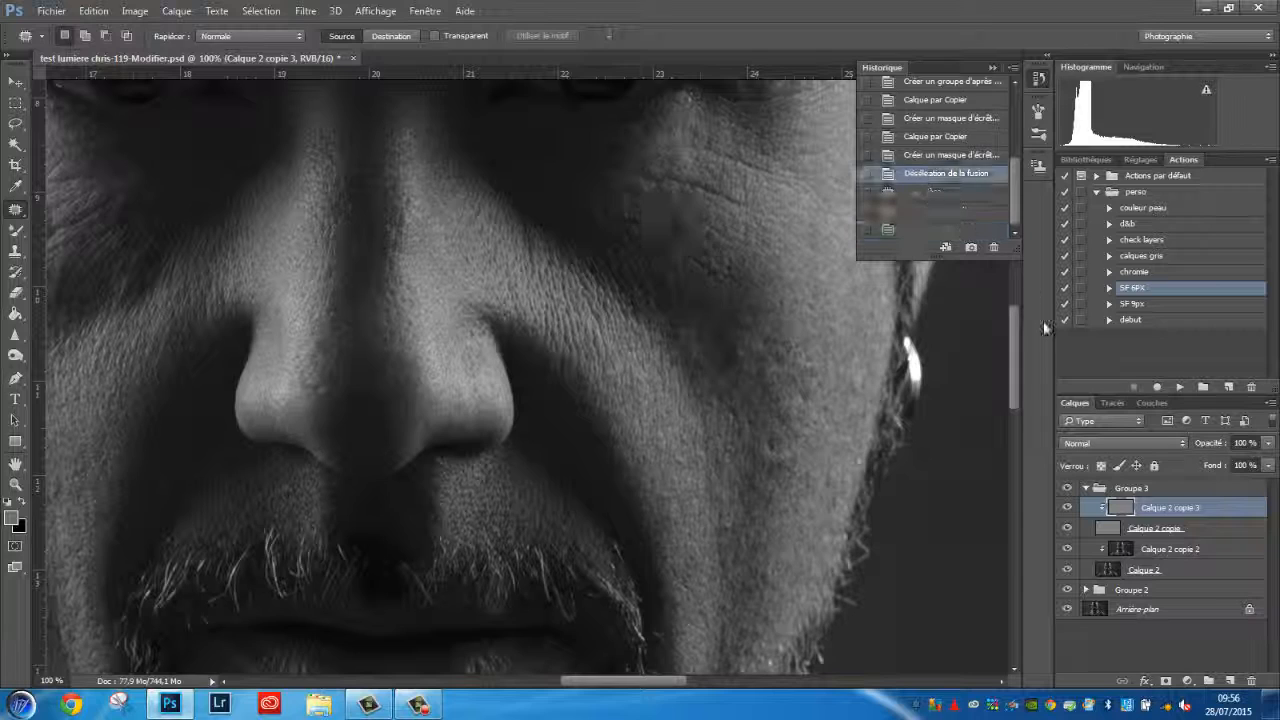
left_click(1038, 78)
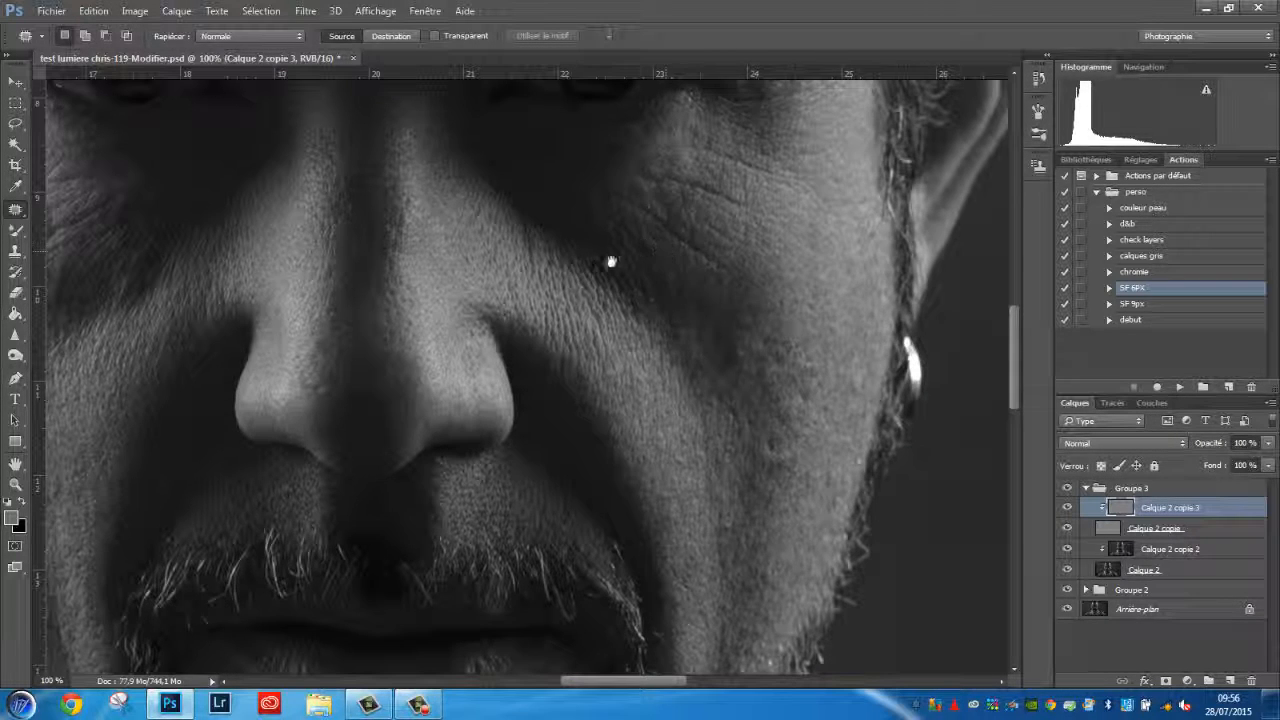
Try patching the diagonal wrinkles under the right-hand eye with several Patch selections sourced from the neighbouring cheek texture.
left_click_drag(608, 308, 599, 346)
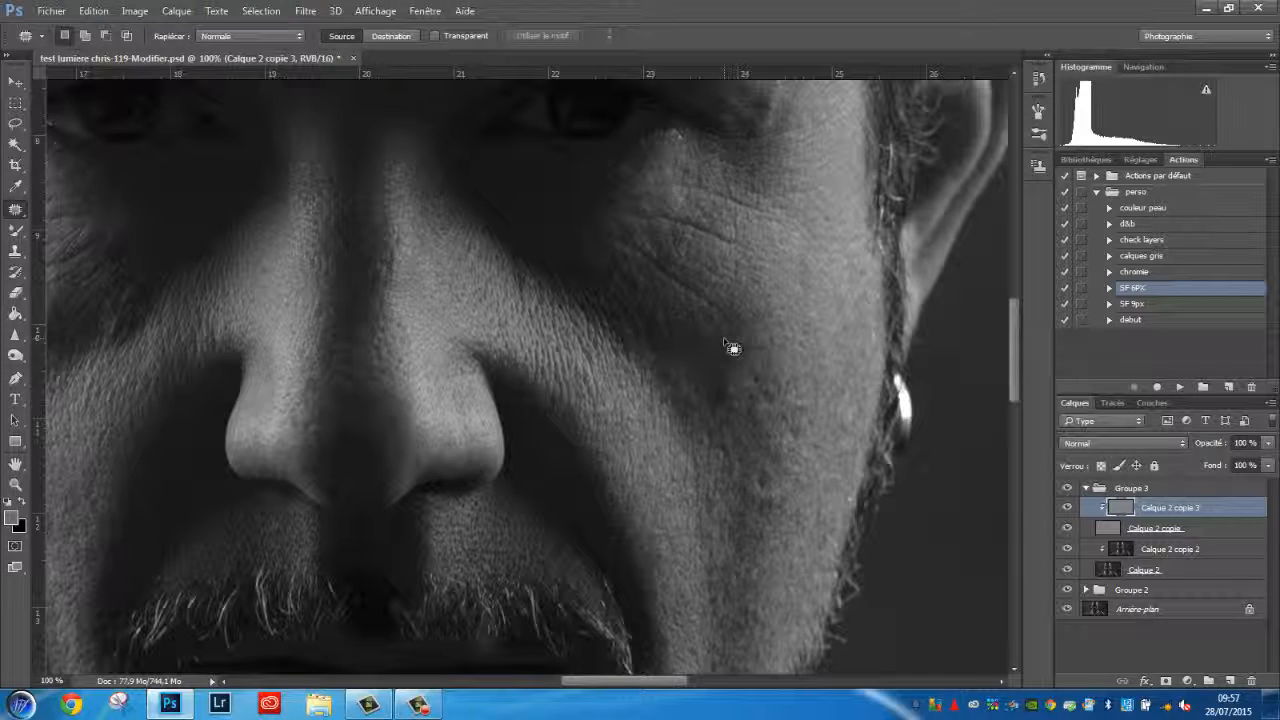
mouse_move(734, 337)
left_mouse_down()
mouse_move(616, 245)
mouse_move(646, 244)
mouse_move(724, 295)
mouse_move(694, 298)
mouse_move(831, 346)
left_mouse_up()
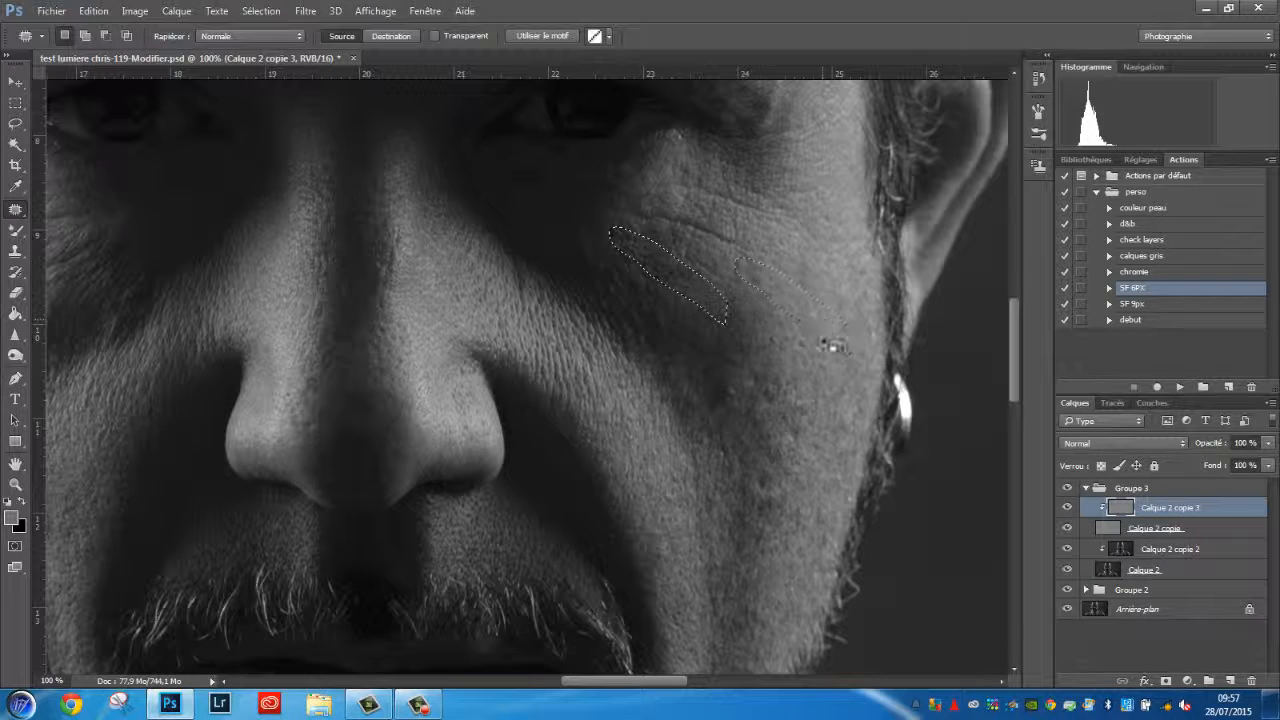
key("ctrl+d")
mouse_move(640, 300)
left_mouse_down()
mouse_move(679, 343)
mouse_move(766, 329)
left_mouse_up()
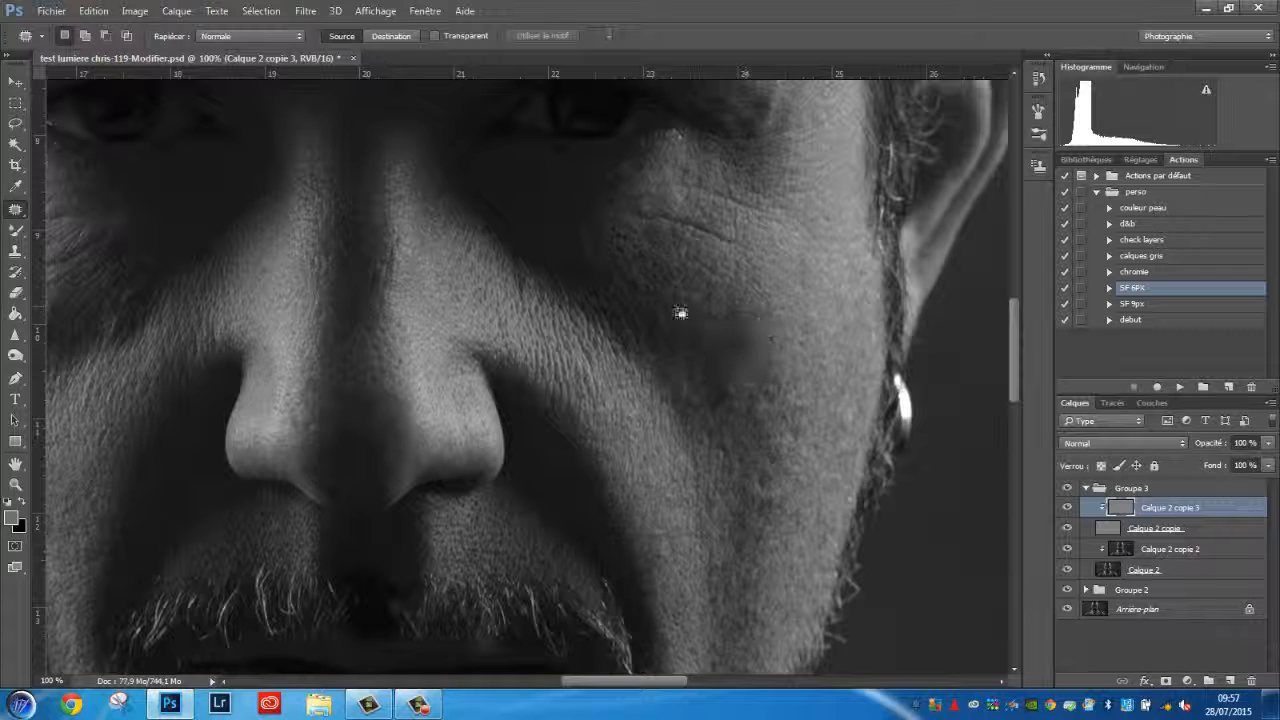
left_click_drag(672, 320, 688, 330)
mouse_move(612, 231)
left_mouse_down()
mouse_move(651, 278)
mouse_move(642, 252)
left_mouse_up()
left_click_drag(642, 252, 809, 344)
left_click_drag(688, 252, 751, 329)
left_click_drag(583, 263, 707, 280)
left_click_drag(629, 249, 776, 330)
Revert all the wrinkle patches by returning to the Modification de la fusion history state.
left_click(1041, 82)
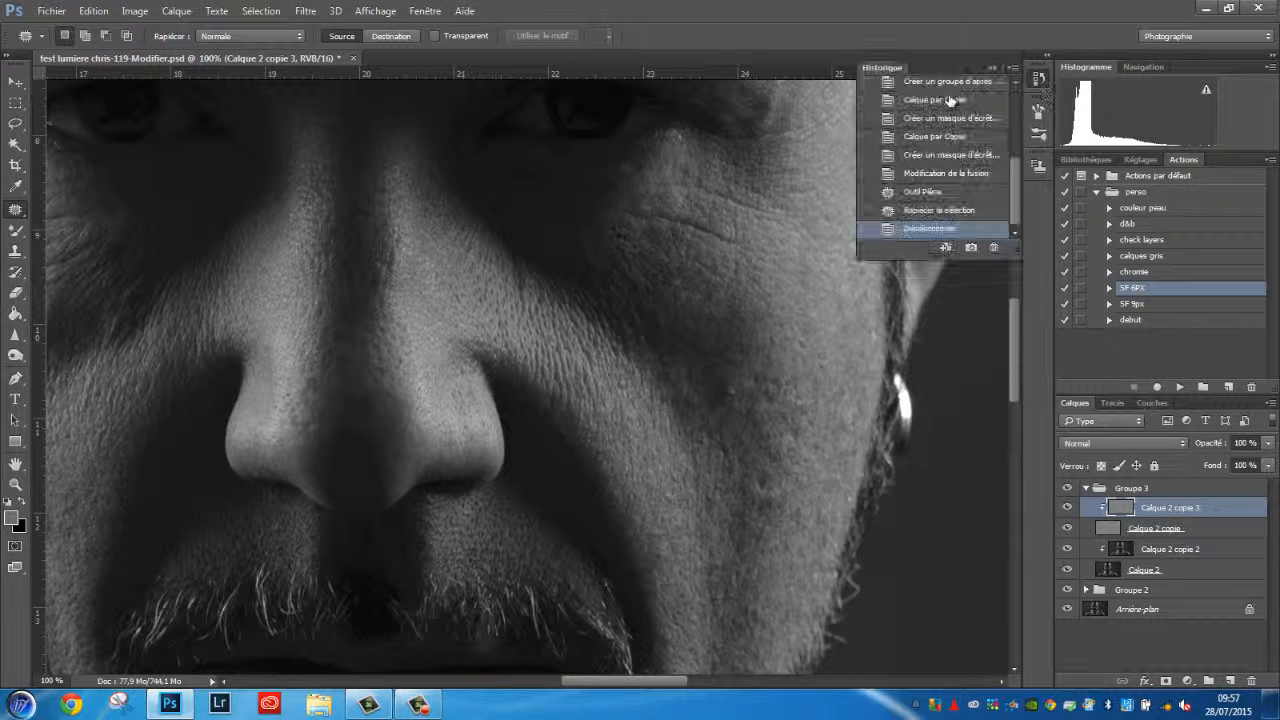
left_click(935, 190)
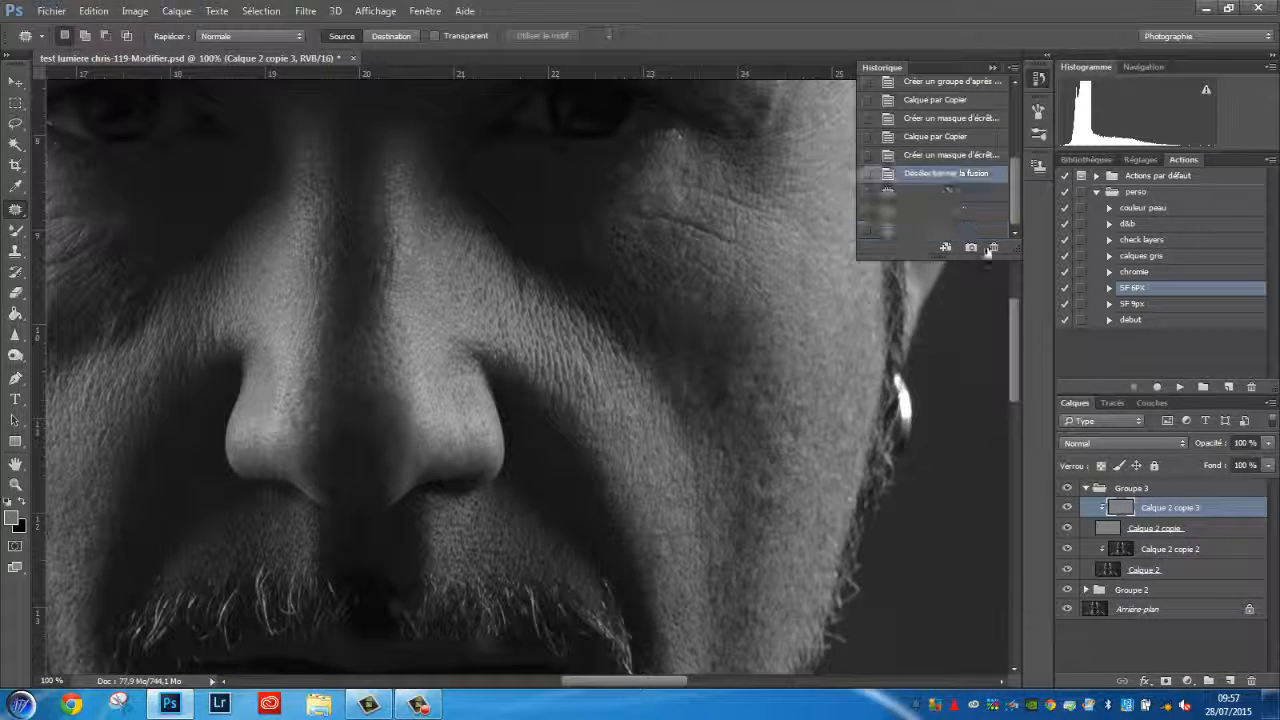
left_click(1040, 82)
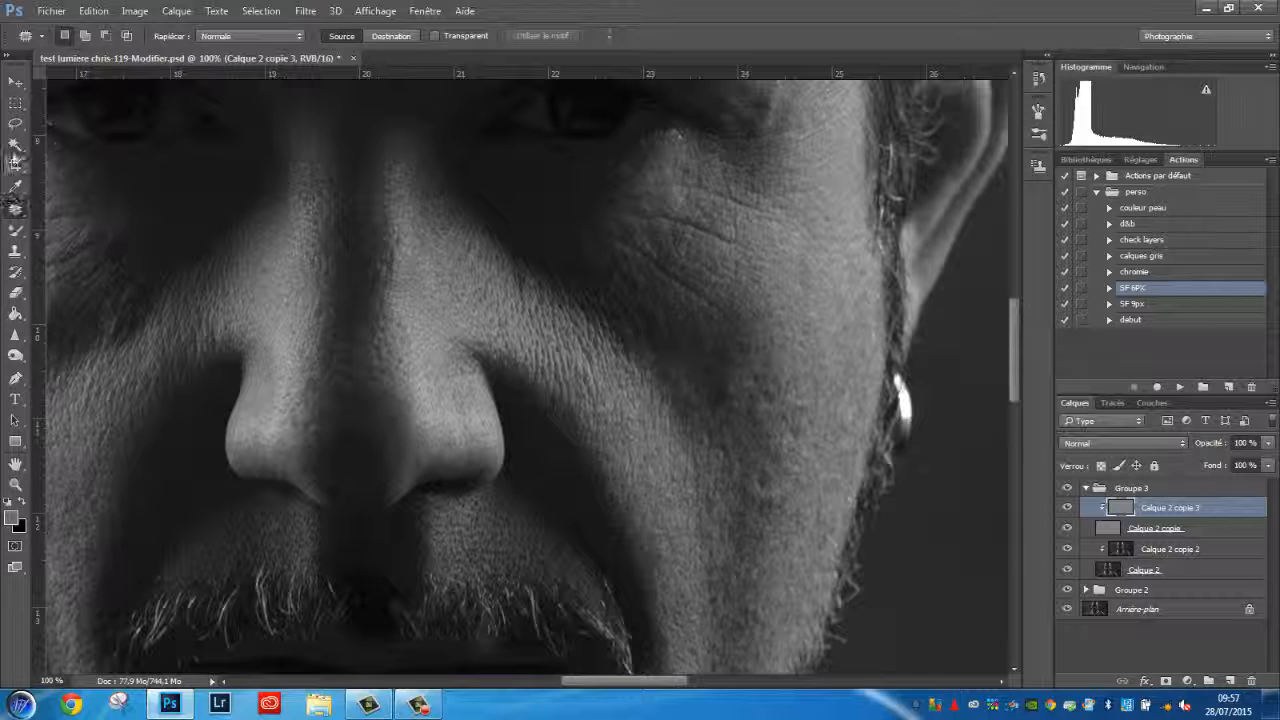
Set the Lasso's feather to 2 px and outline the strip of skin between the wrinkles under the right-hand eye.
left_click(15, 123)
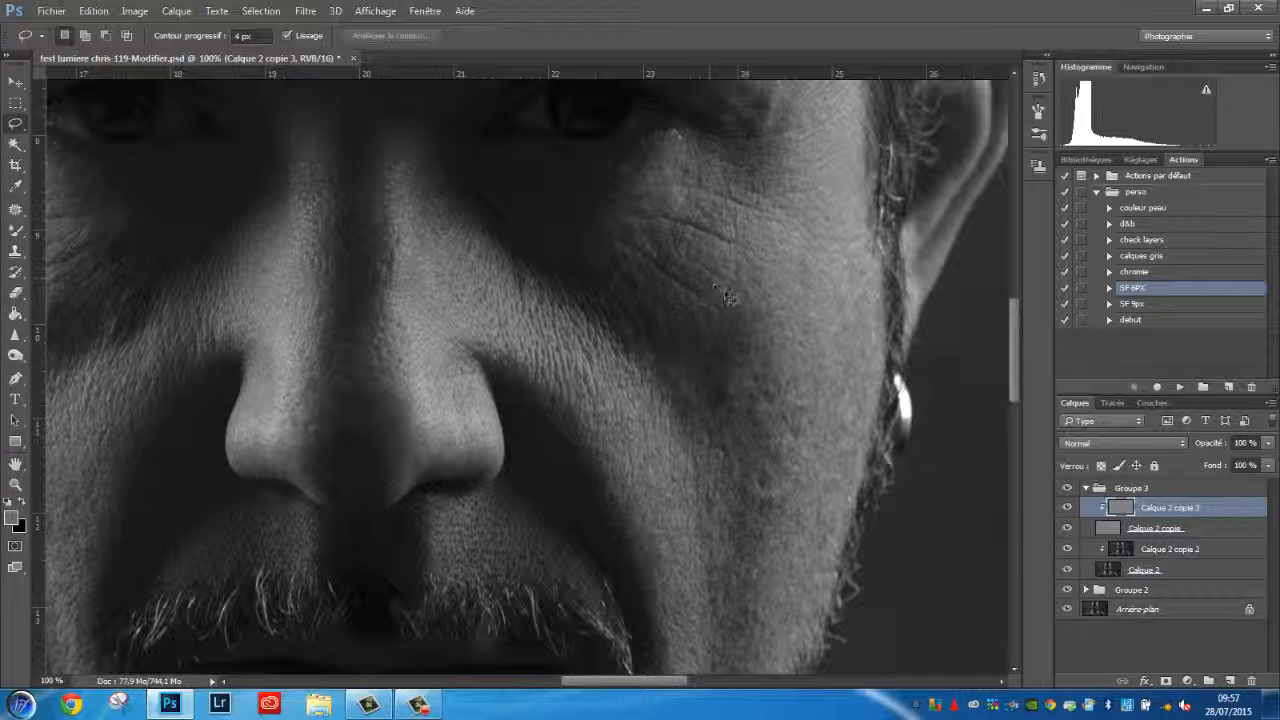
mouse_move(727, 292)
left_mouse_down()
mouse_move(620, 226)
mouse_move(700, 250)
mouse_move(795, 312)
mouse_move(685, 280)
left_mouse_up()
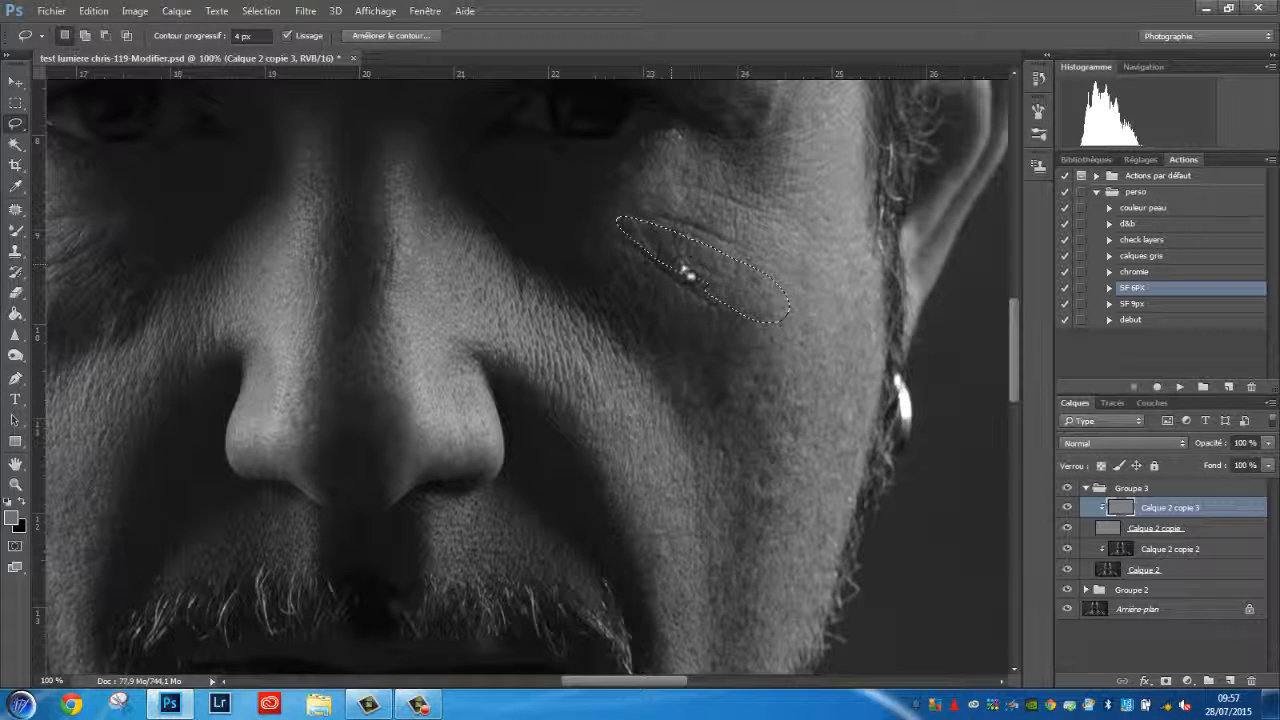
key("ctrl+d")
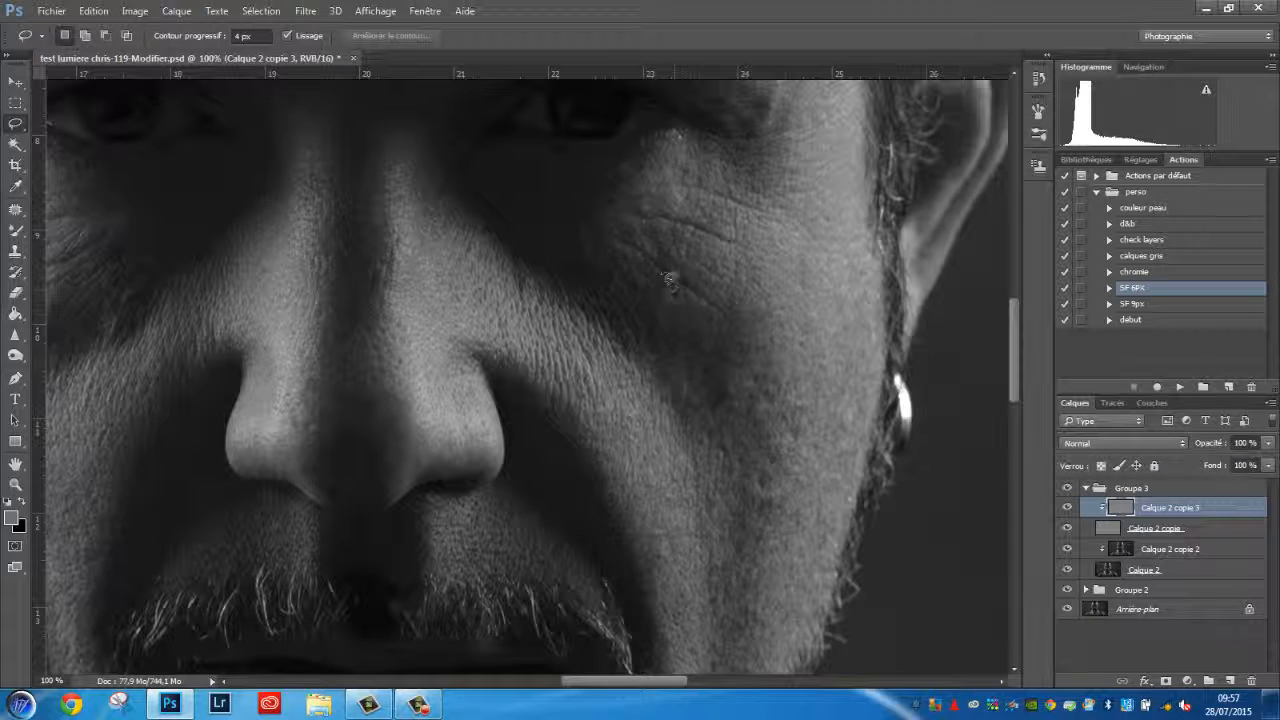
mouse_move(642, 232)
left_mouse_down()
mouse_move(735, 313)
mouse_move(771, 308)
mouse_move(771, 293)
mouse_move(722, 256)
left_mouse_up()
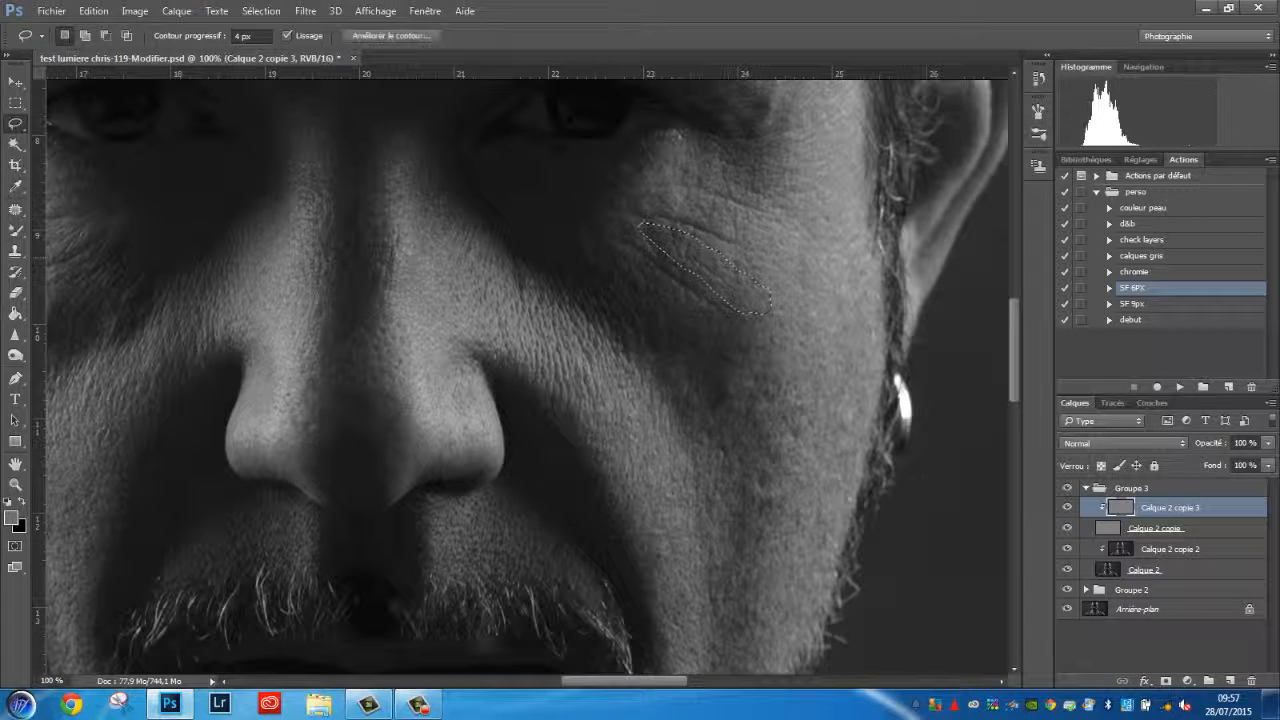
left_click(241, 36)
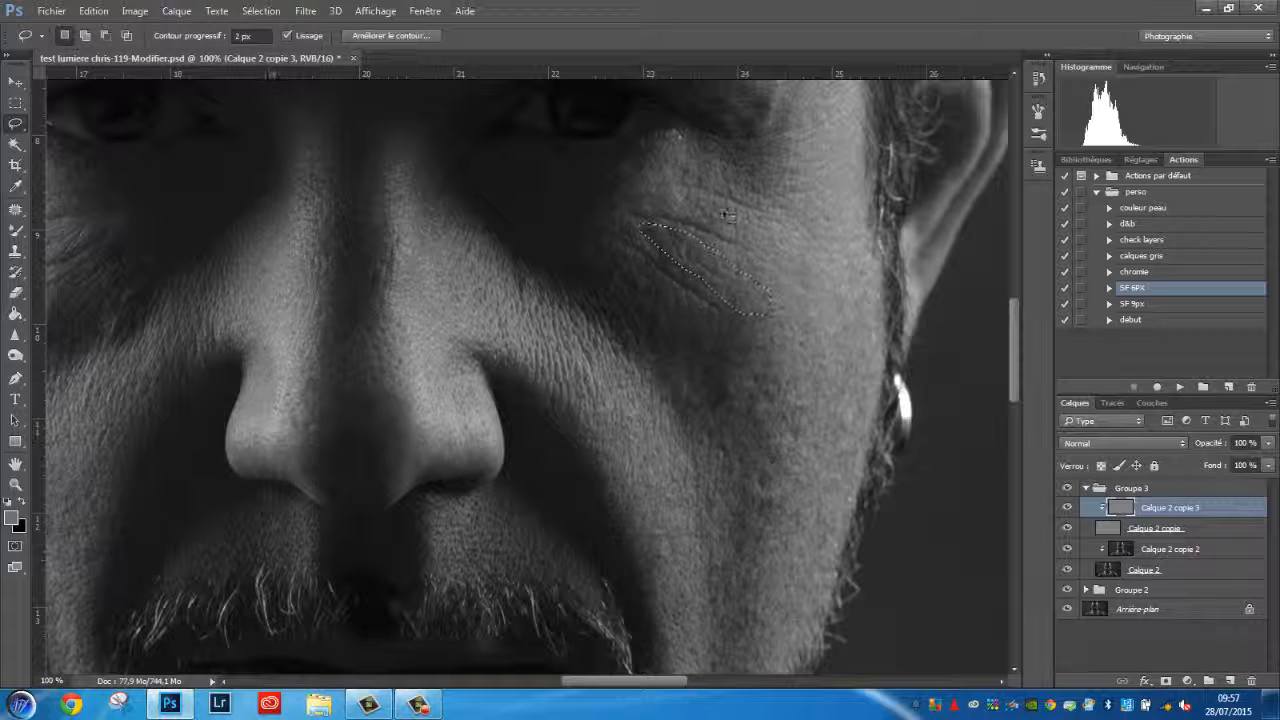
key("ctrl+d")
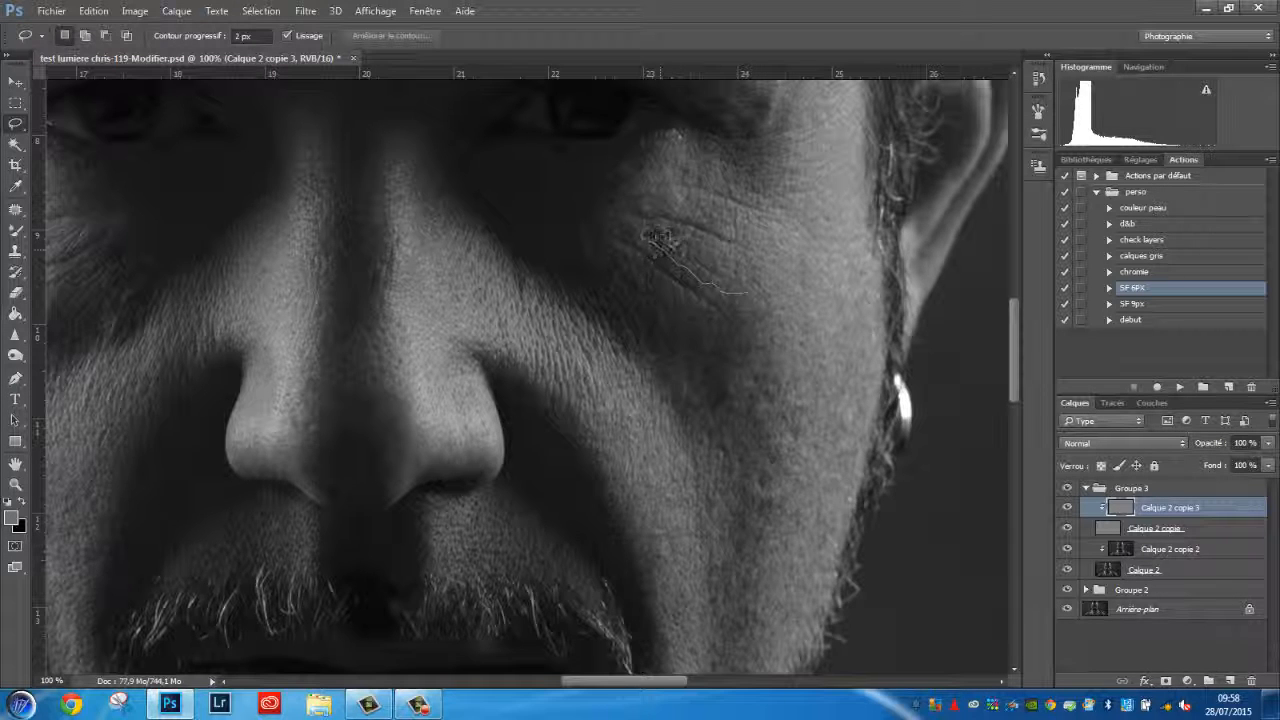
mouse_move(748, 292)
left_mouse_down()
mouse_move(795, 288)
mouse_move(690, 236)
left_mouse_up()
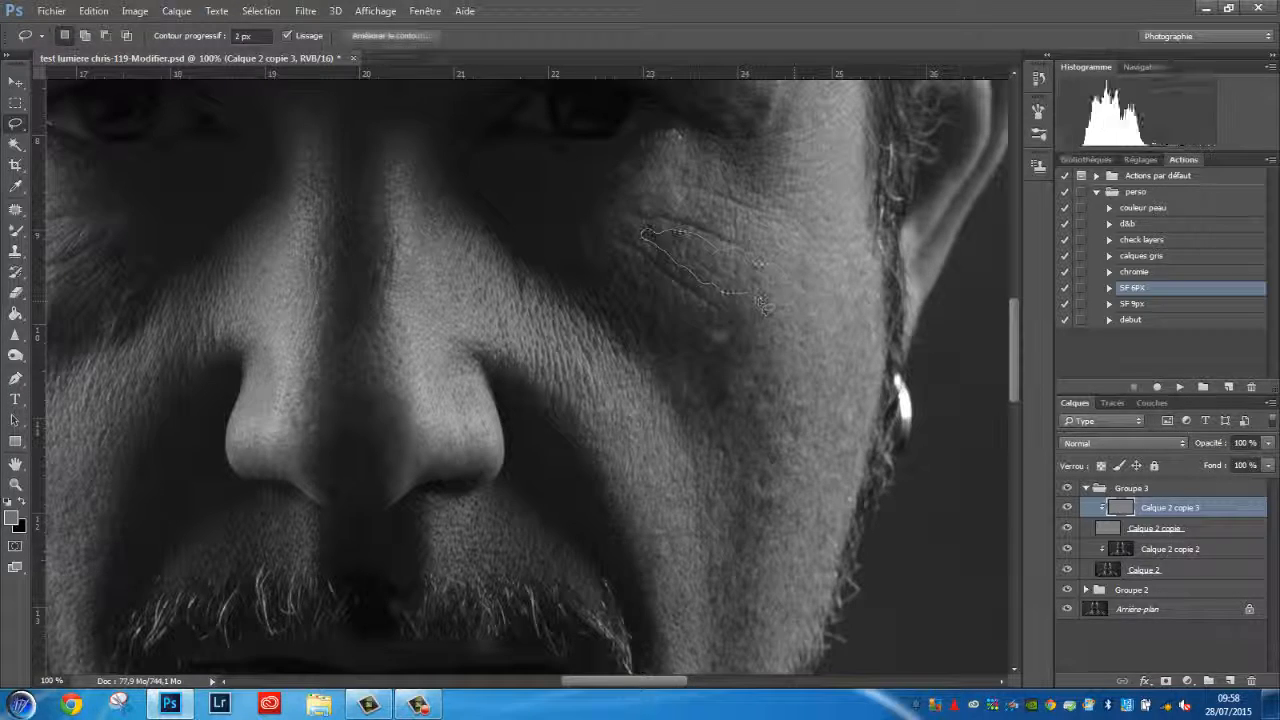
key("ctrl+d")
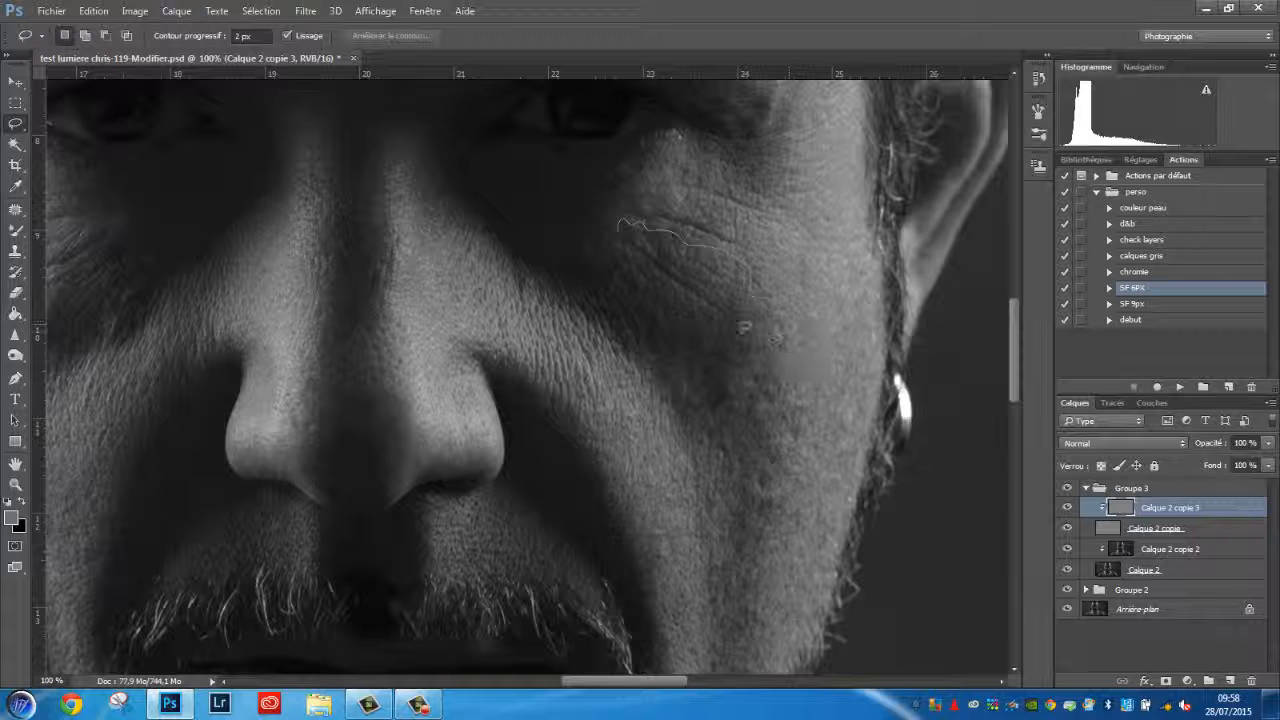
left_click_drag(633, 247, 626, 238)
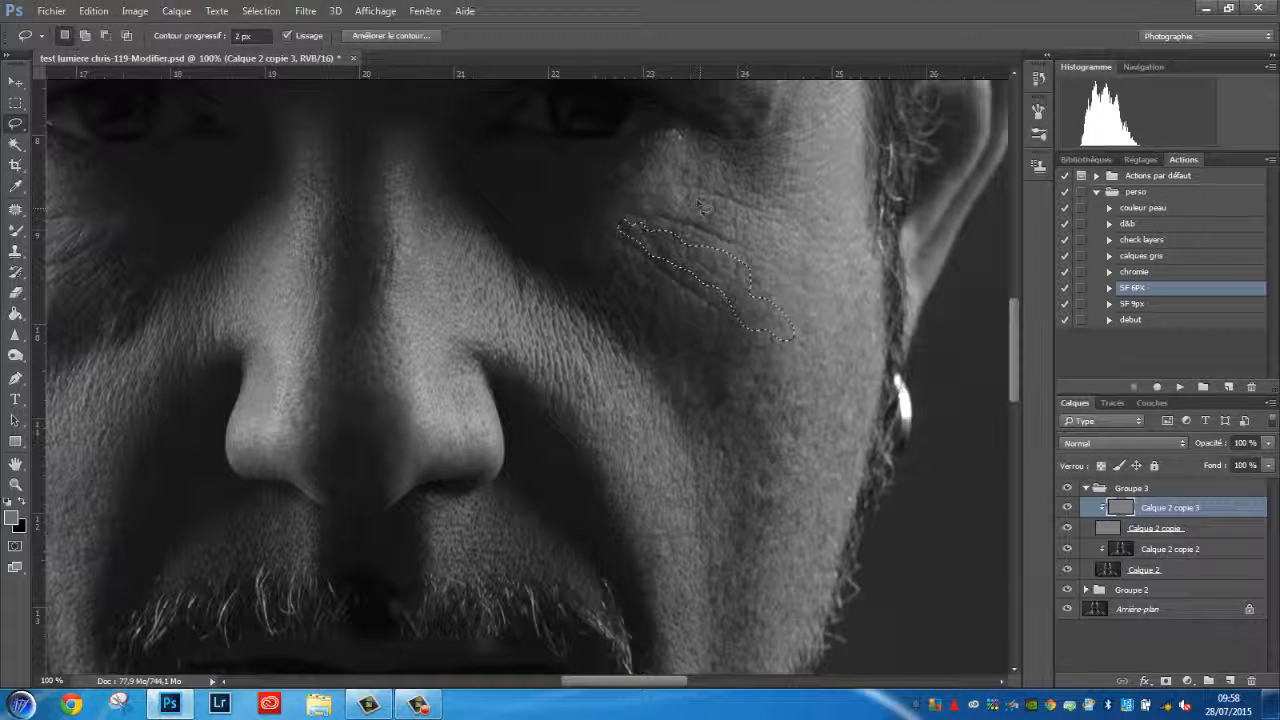
Copy the selected texture to a new layer and clip that layer to the ones below it.
right_click(719, 270)
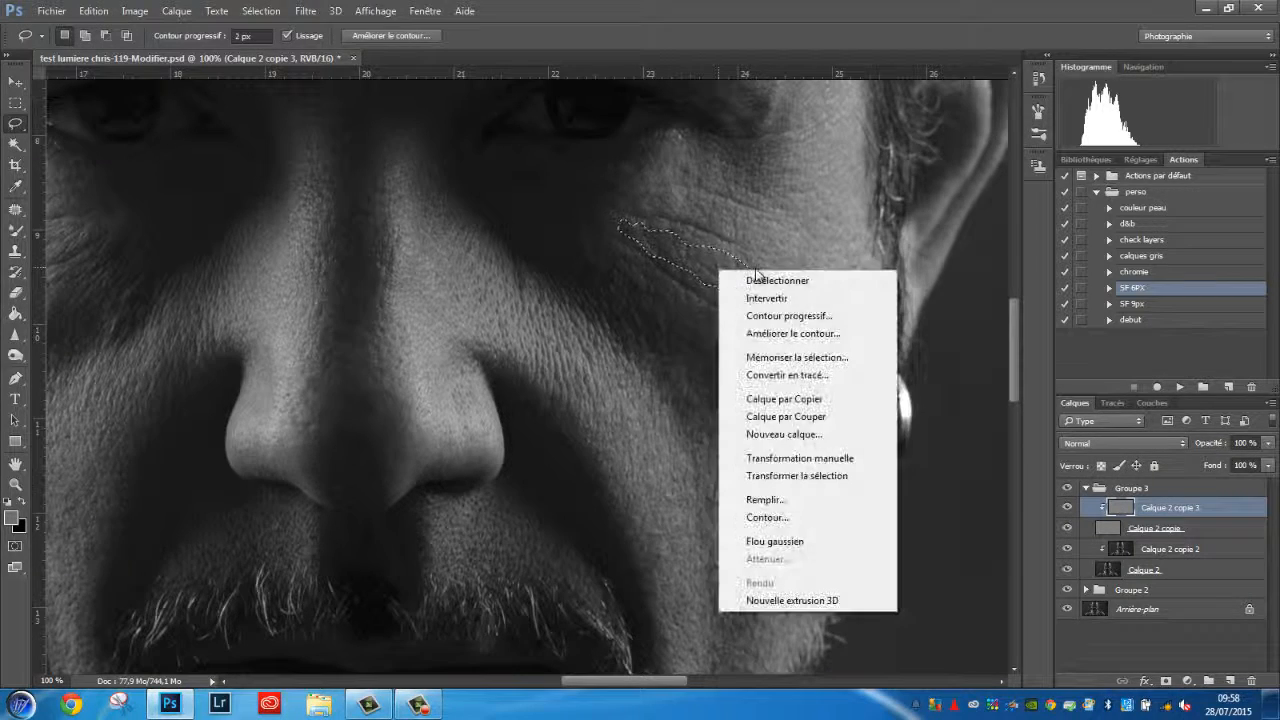
left_click(784, 399)
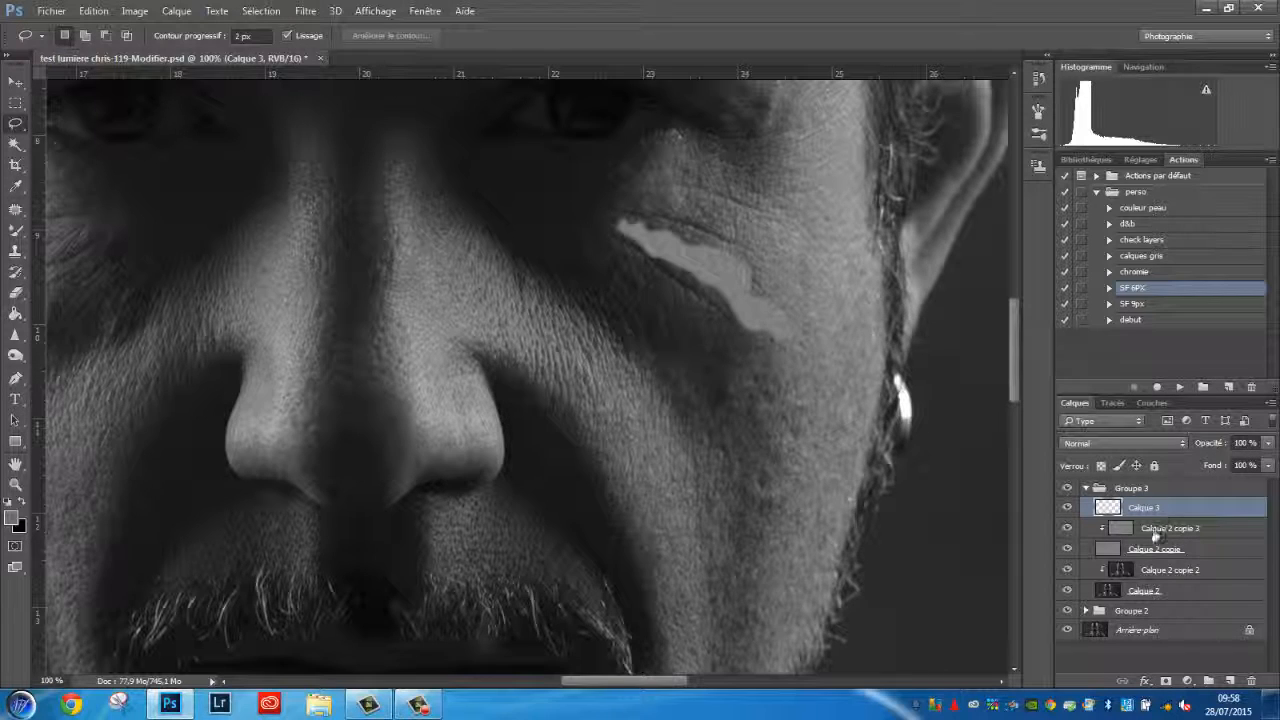
left_click(1098, 531, "alt")
left_click(1140, 517, "alt")
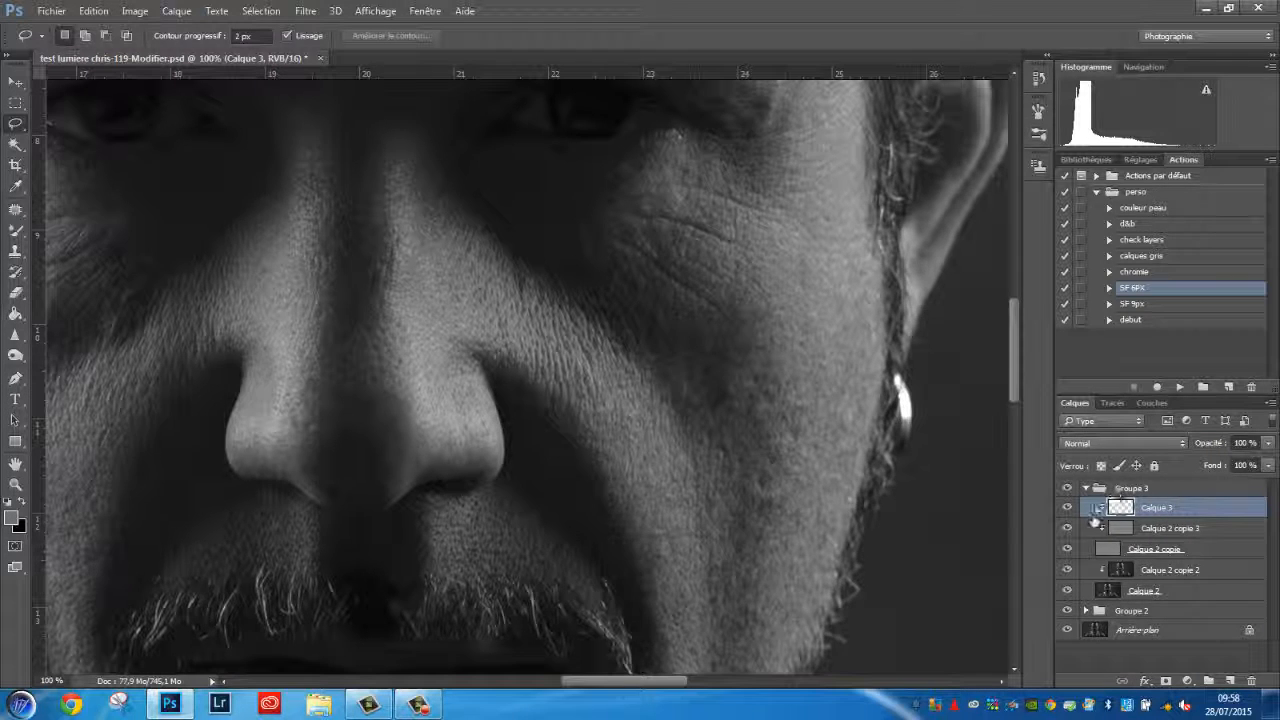
Move the copied texture on Calque 3 over the wrinkle under the eye and compare the skin with the layer hidden and shown.
key("b")
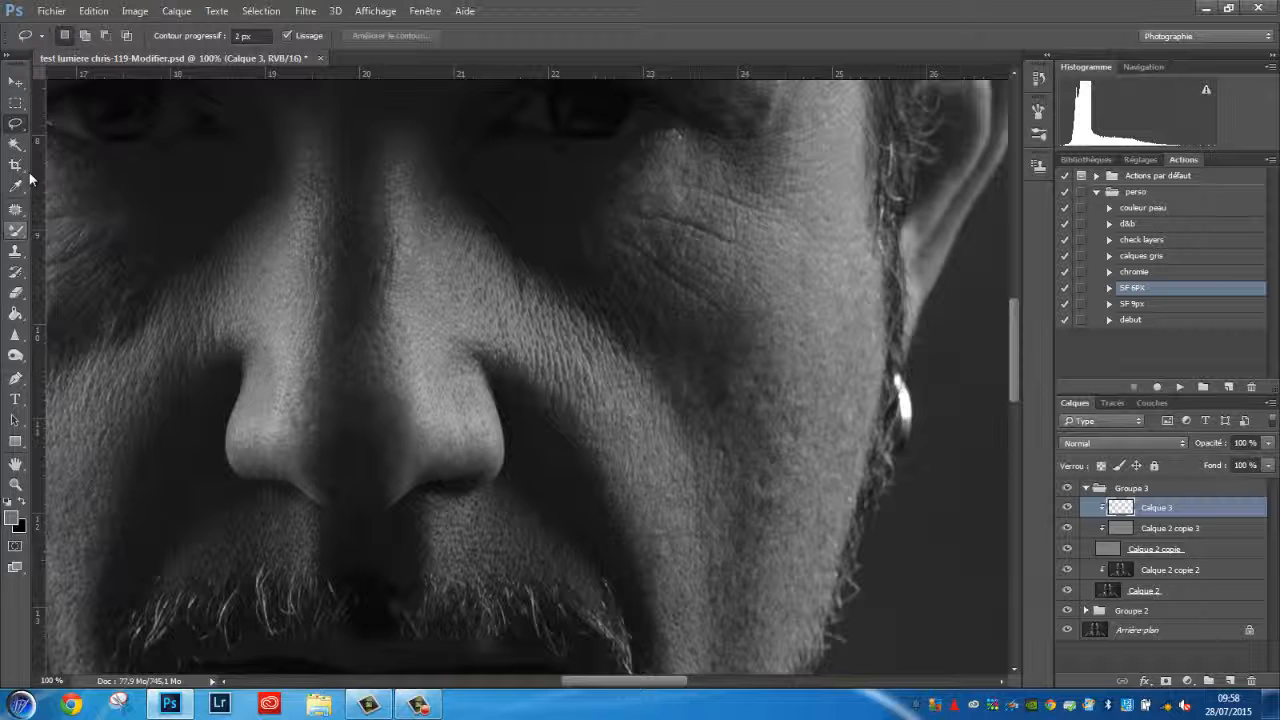
left_click(15, 81)
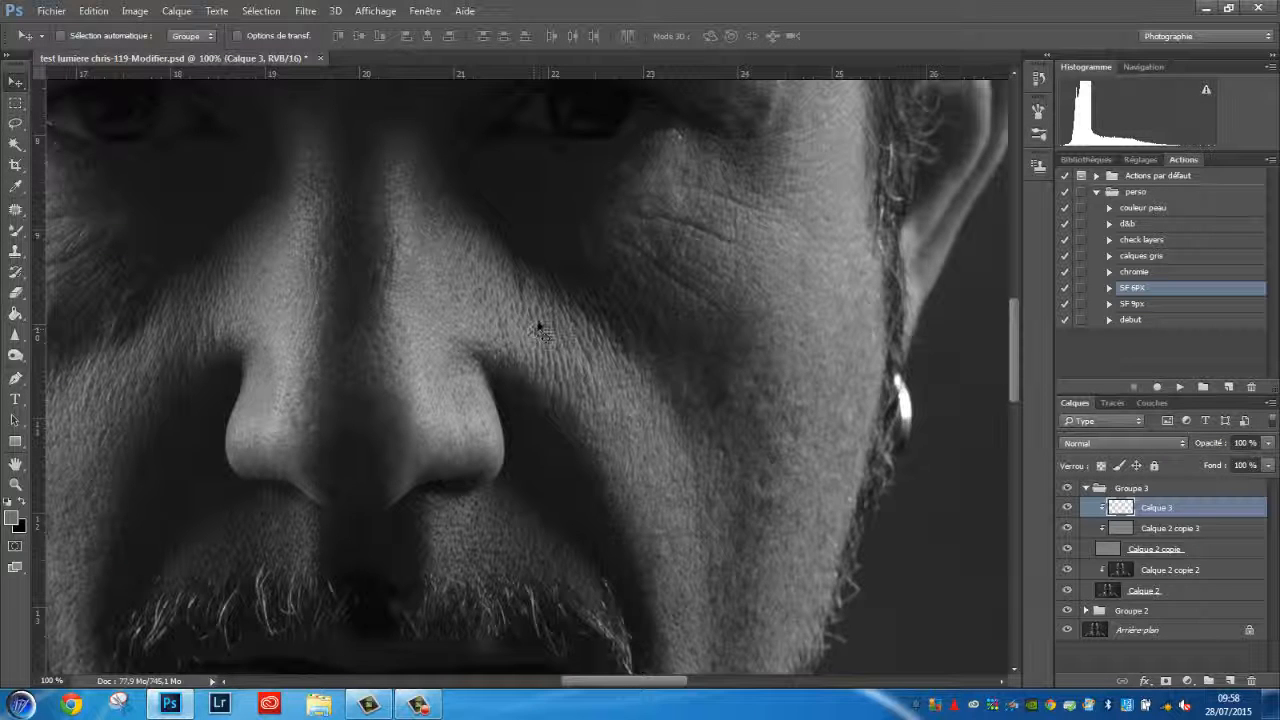
left_click_drag(543, 337, 521, 333)
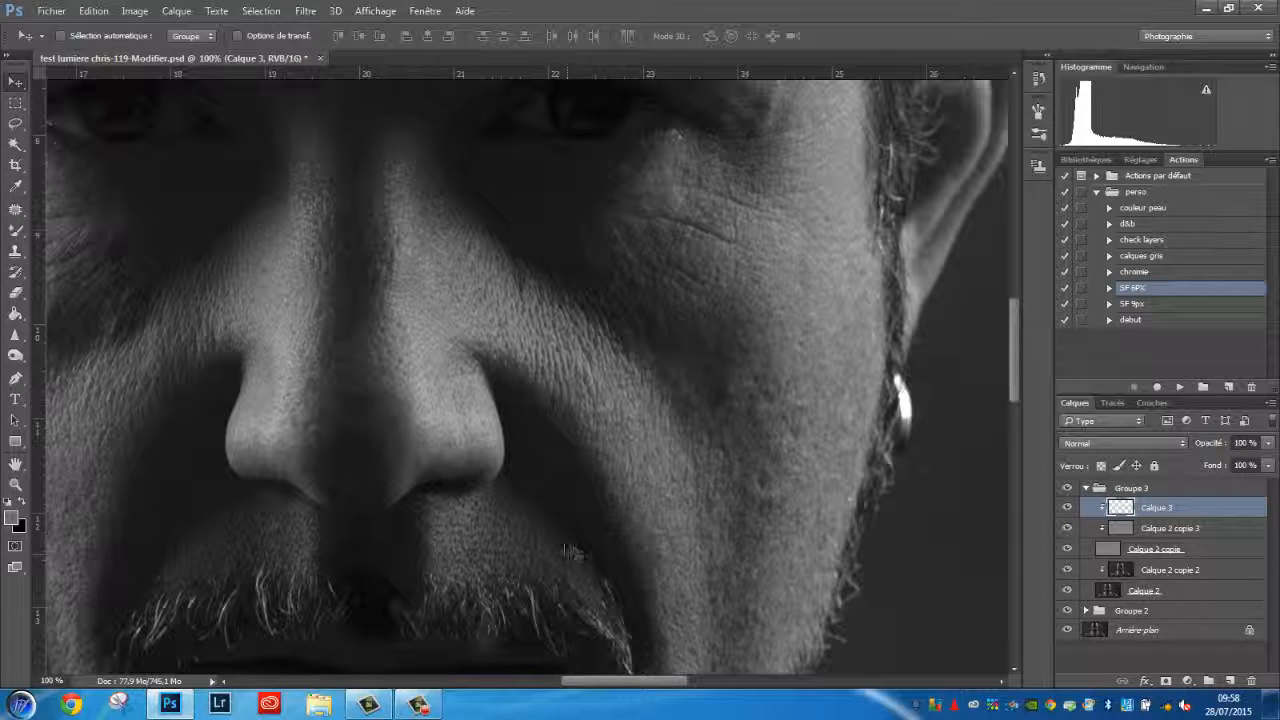
left_click(1067, 508)
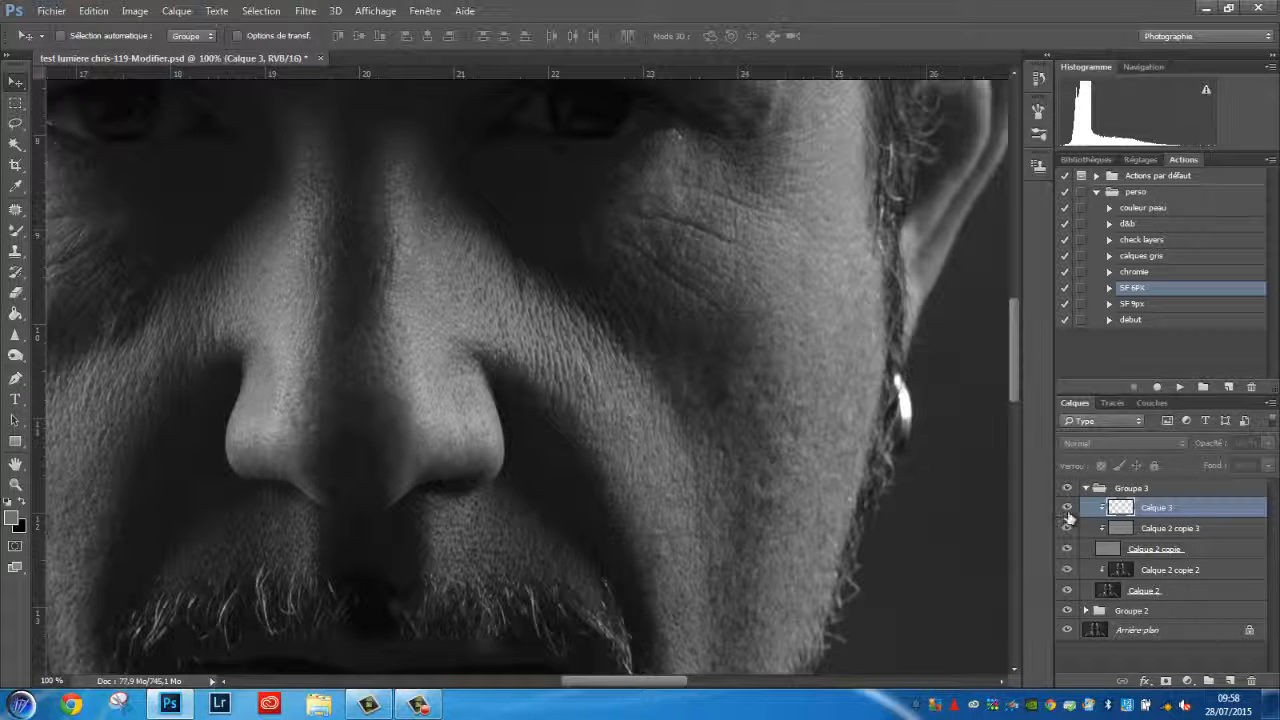
left_click(1067, 508)
left_click(1067, 508)
left_click(1067, 508)
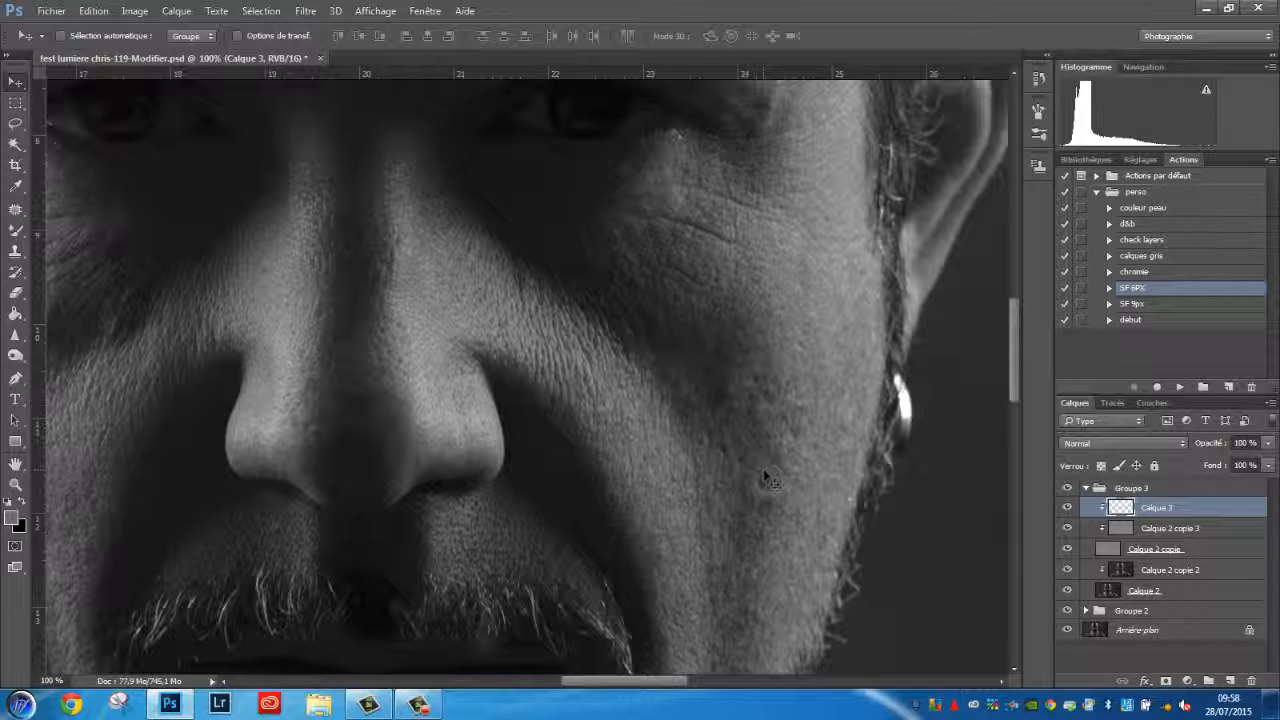
Add a layer mask to Calque 3 and invert it to black to hide the copied texture.
left_click(1166, 681)
key("ctrl+i")
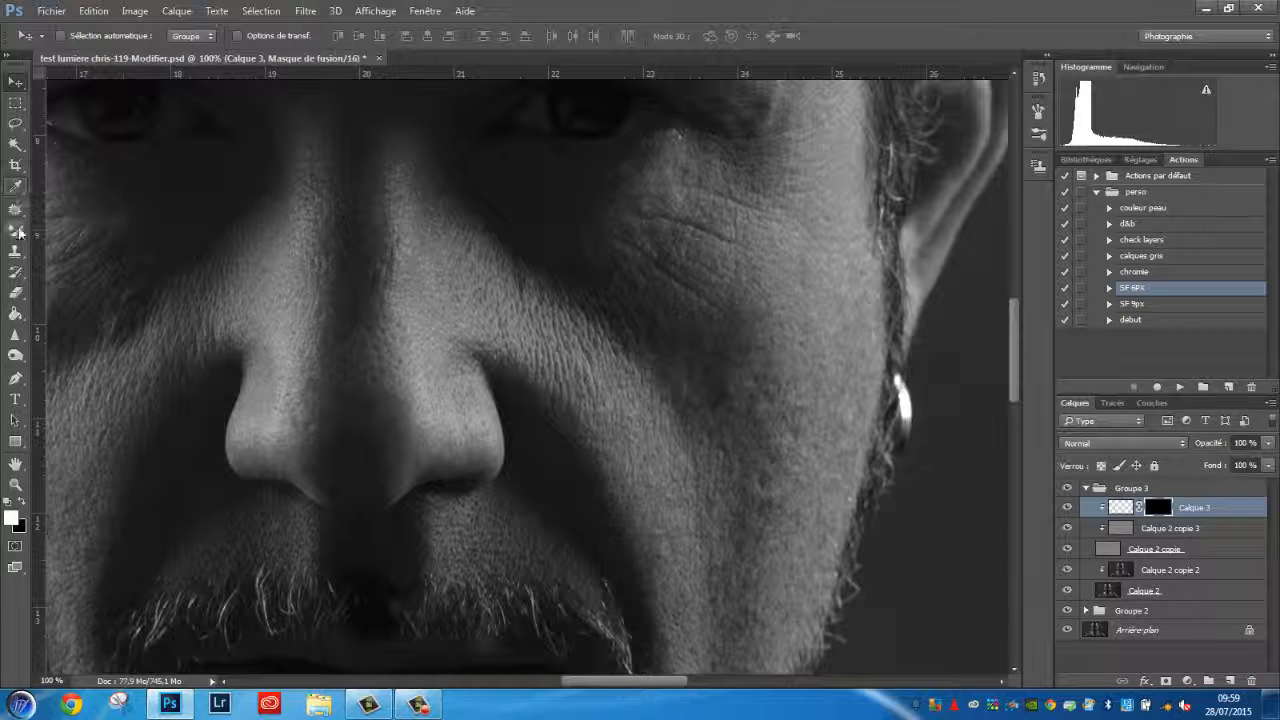
Set up the Brush with a size of 11 px and 100% hardness for painting on Calque 3's mask.
left_click_drag(15, 229, 72, 234)
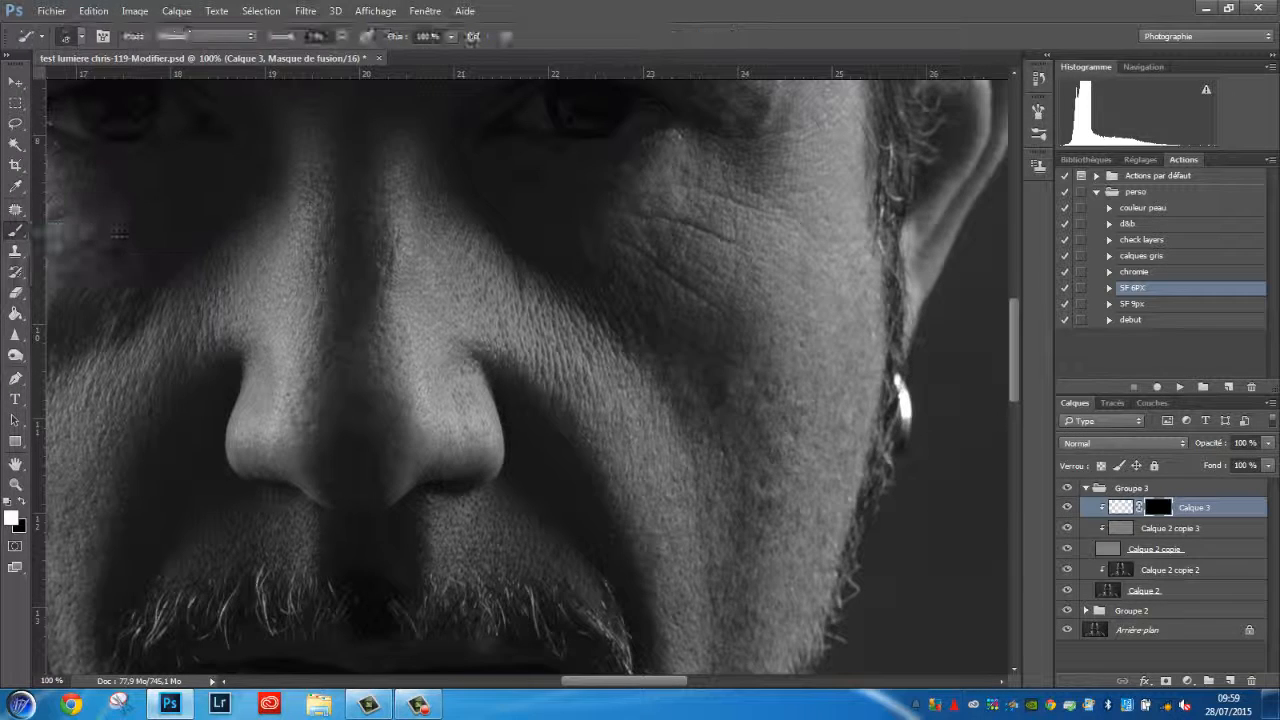
right_click(665, 392)
left_click_drag(665, 457, 778, 457)
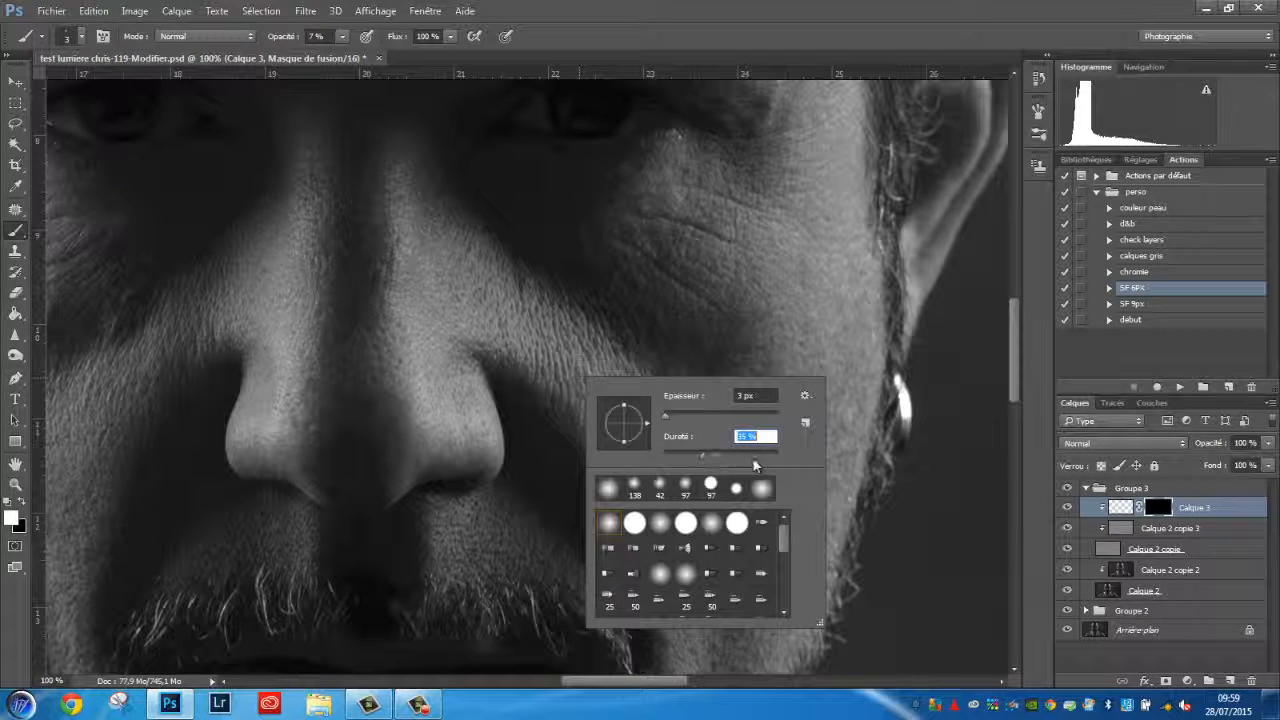
left_click_drag(666, 414, 672, 414)
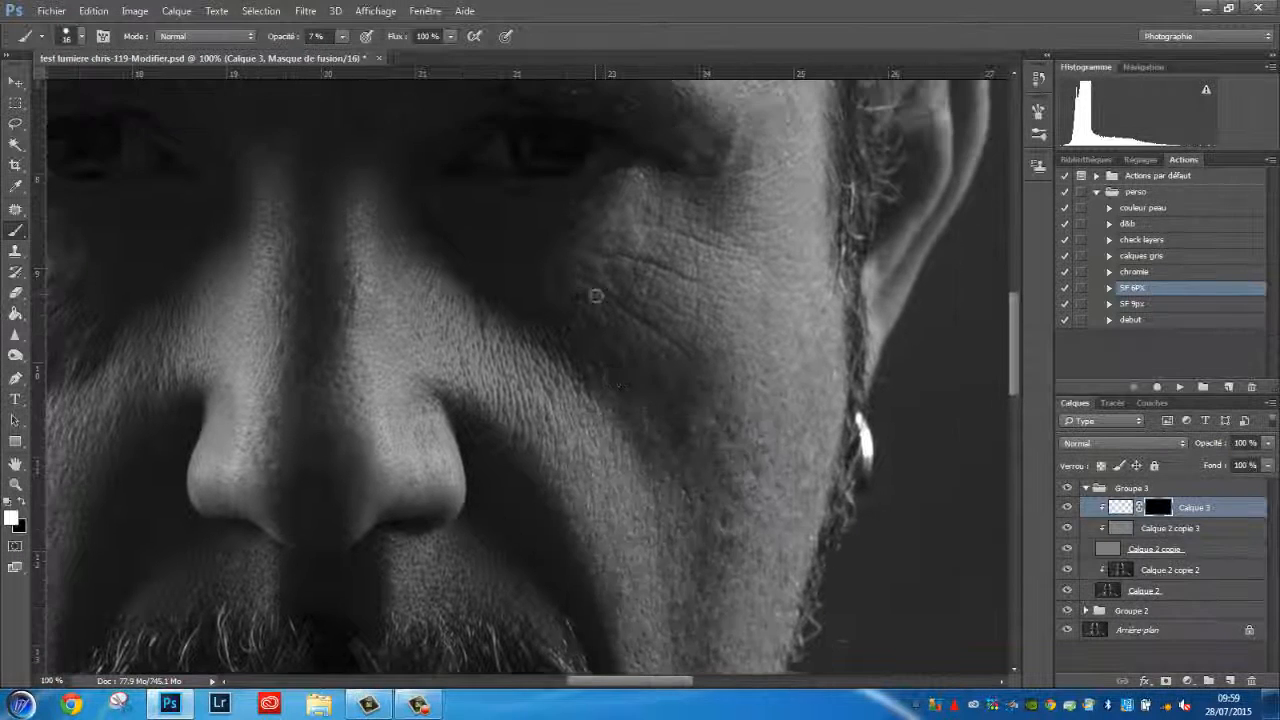
right_click(595, 294)
left_click_drag(689, 340, 685, 341)
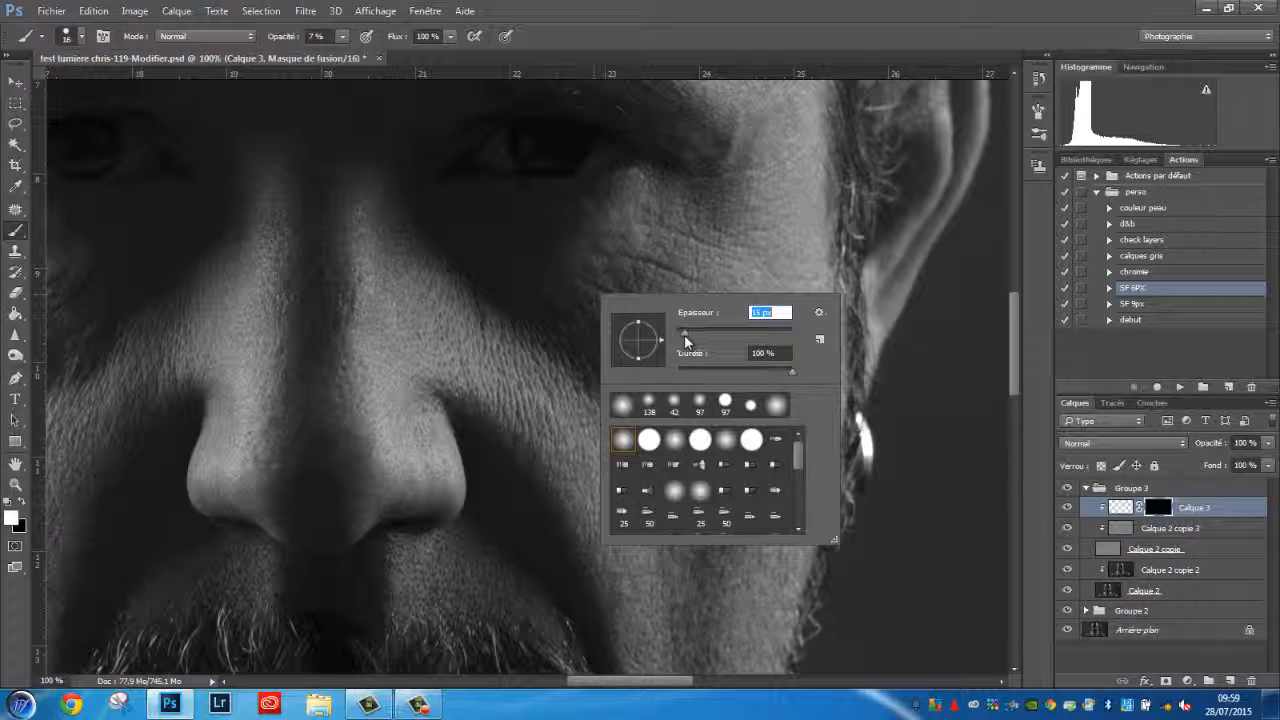
key("Return")
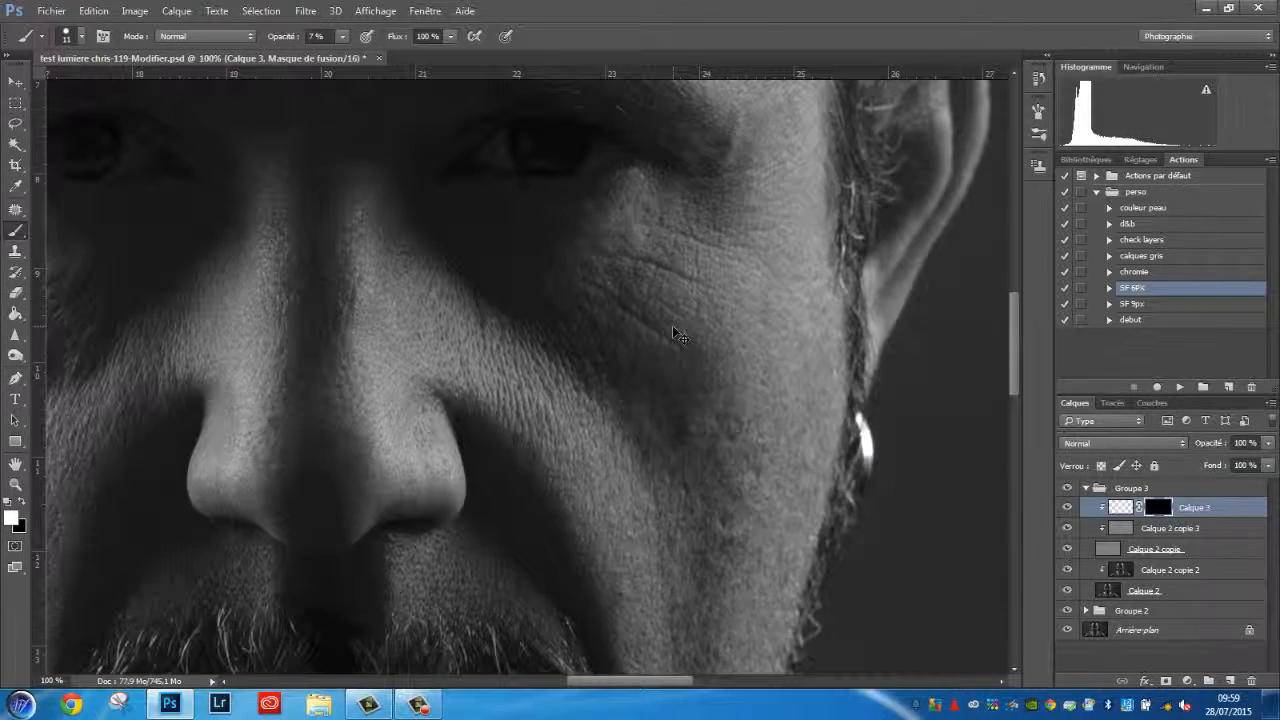
Set the brush opacity to 64% and paint white on Calque 3's mask along the lower wrinkle under the right-hand eye.
key("ctrl+plus")
left_click_drag(622, 328, 462, 428)
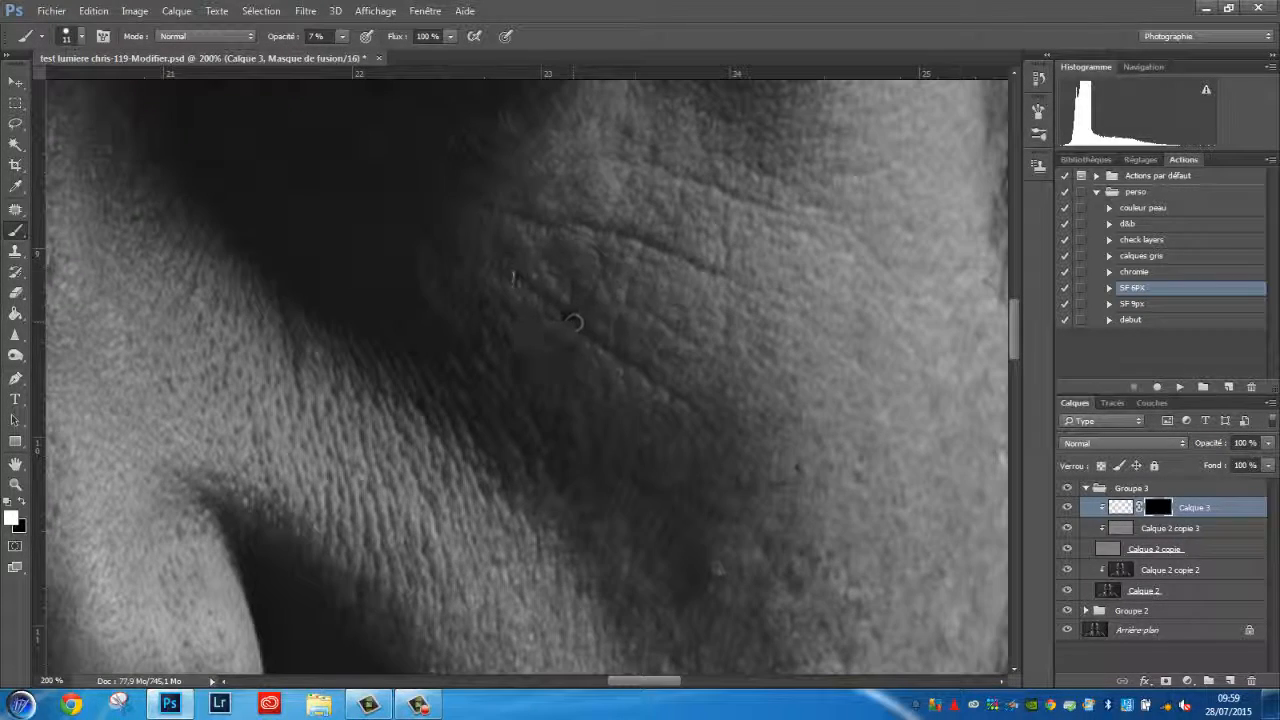
left_click(300, 38)
left_click_drag(302, 40, 314, 46)
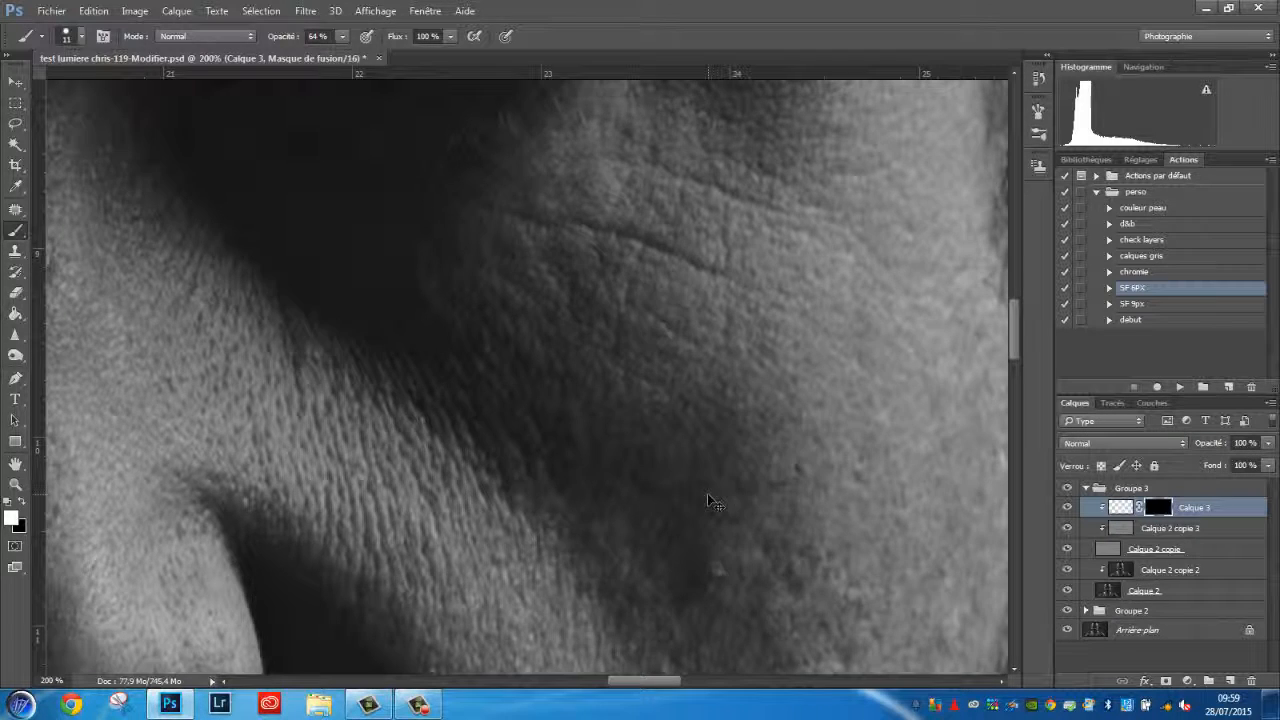
Compare the under-eye skin with Calque 3 hidden and shown, both close up and across the whole face.
scroll(716, 504, "down", 2)
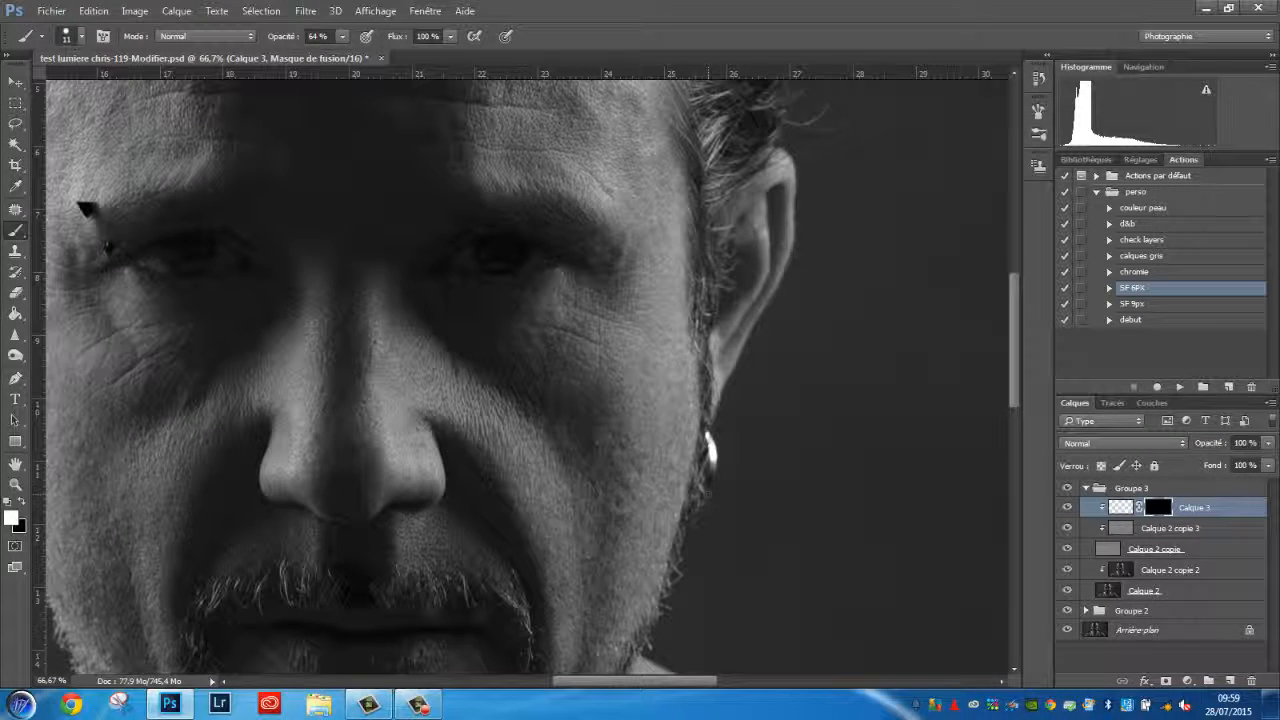
left_click(1067, 508)
left_click(1067, 510)
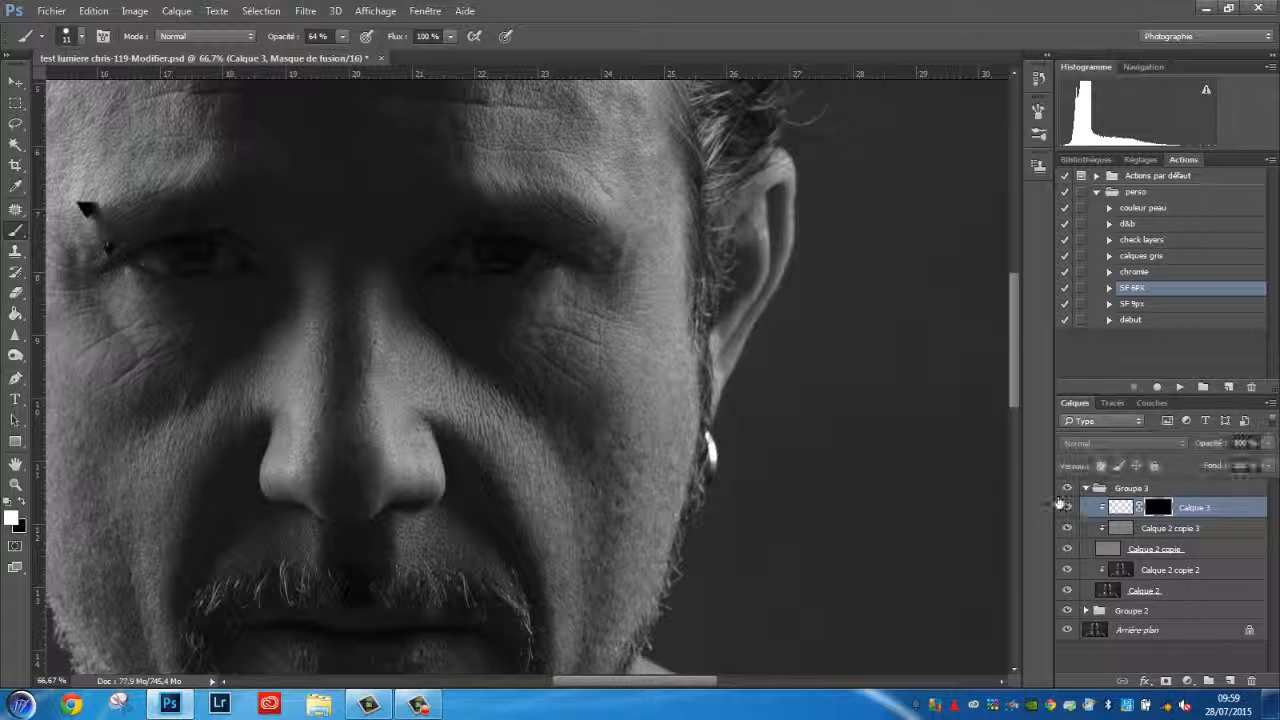
key("ctrl+plus")
key("ctrl+plus")
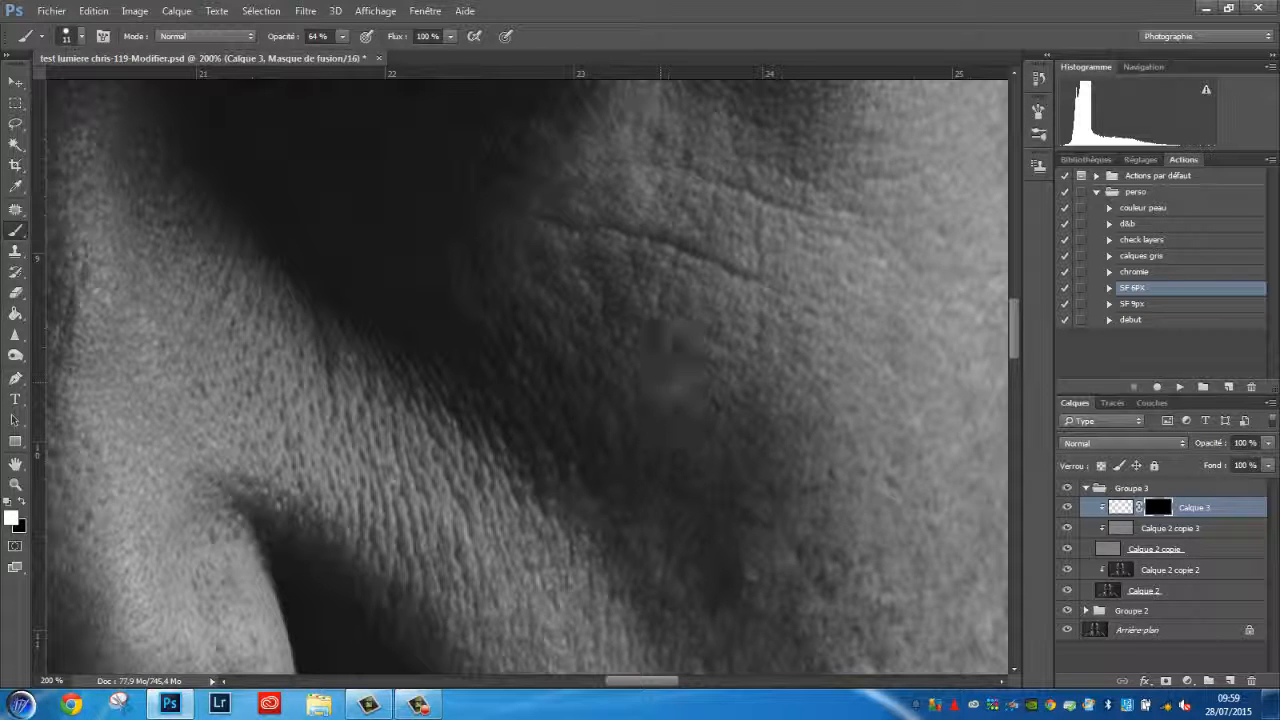
key("ctrl+minus")
key("ctrl+minus")
key("ctrl+minus")
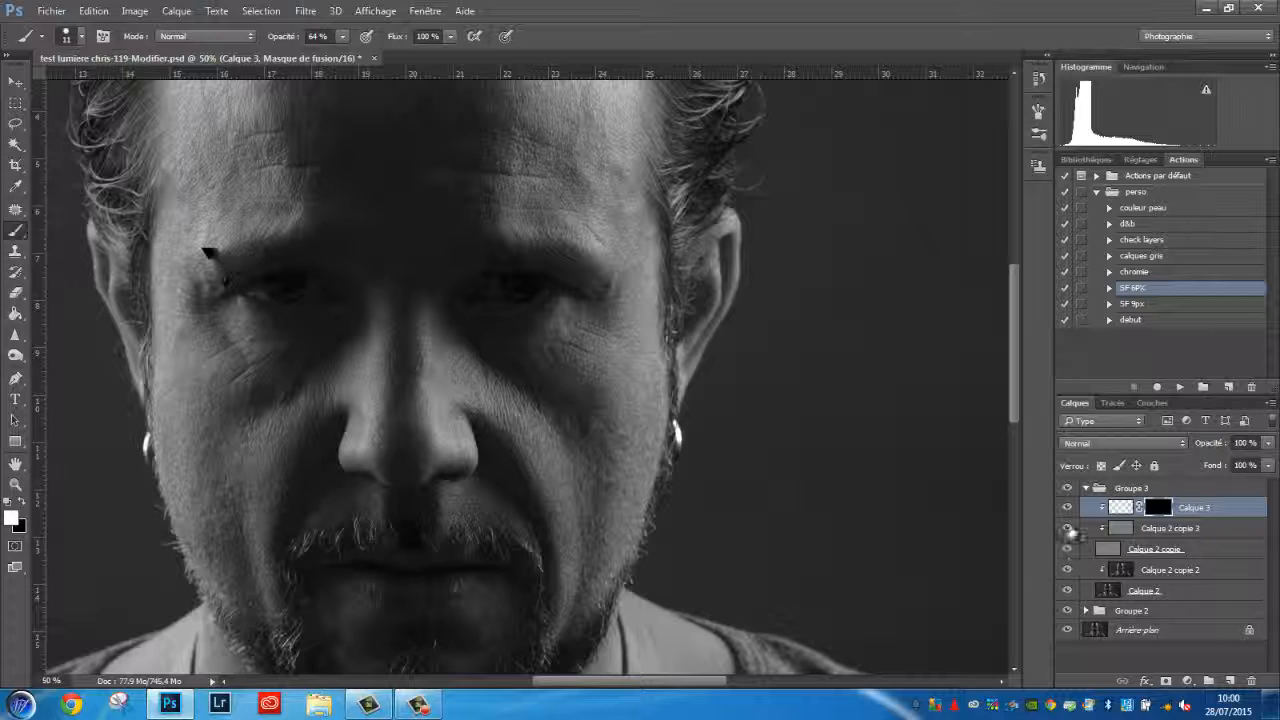
On Calque 2 copie 3, outline with the Lasso the strip of skin just above the upper wrinkle under the right-hand eye.
key("ctrl+plus")
key("ctrl+plus")
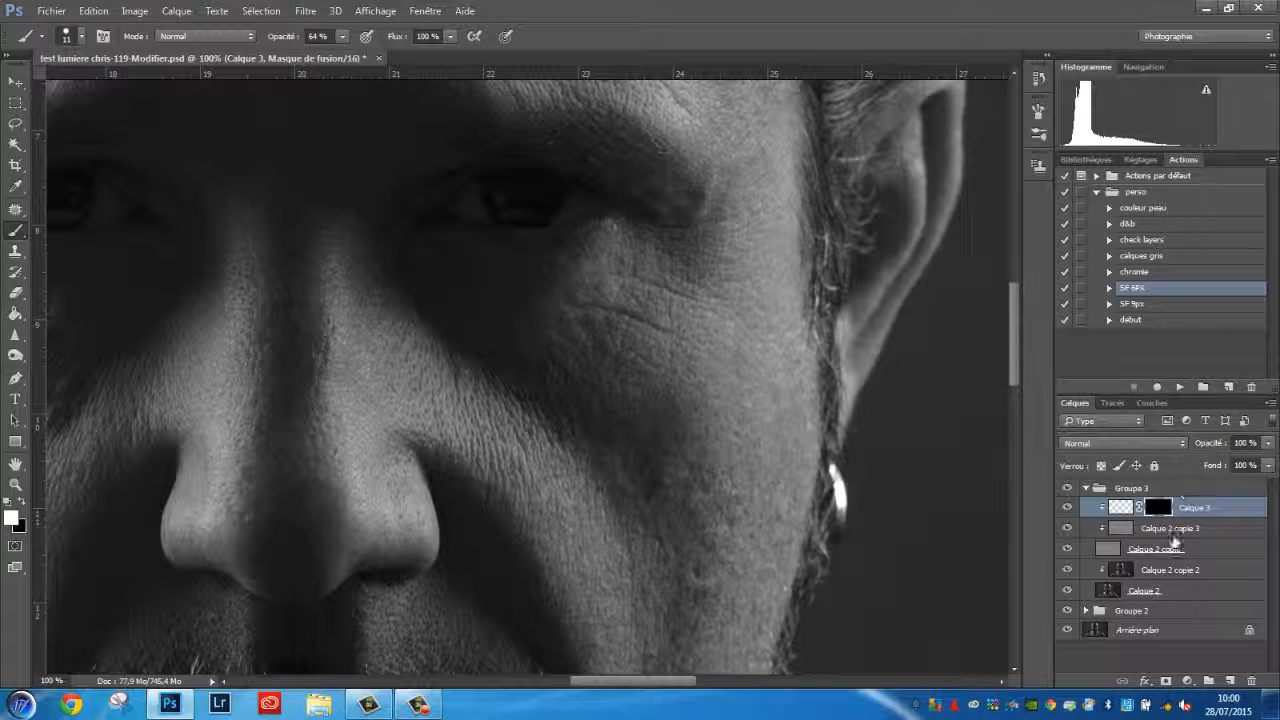
left_click(1160, 529)
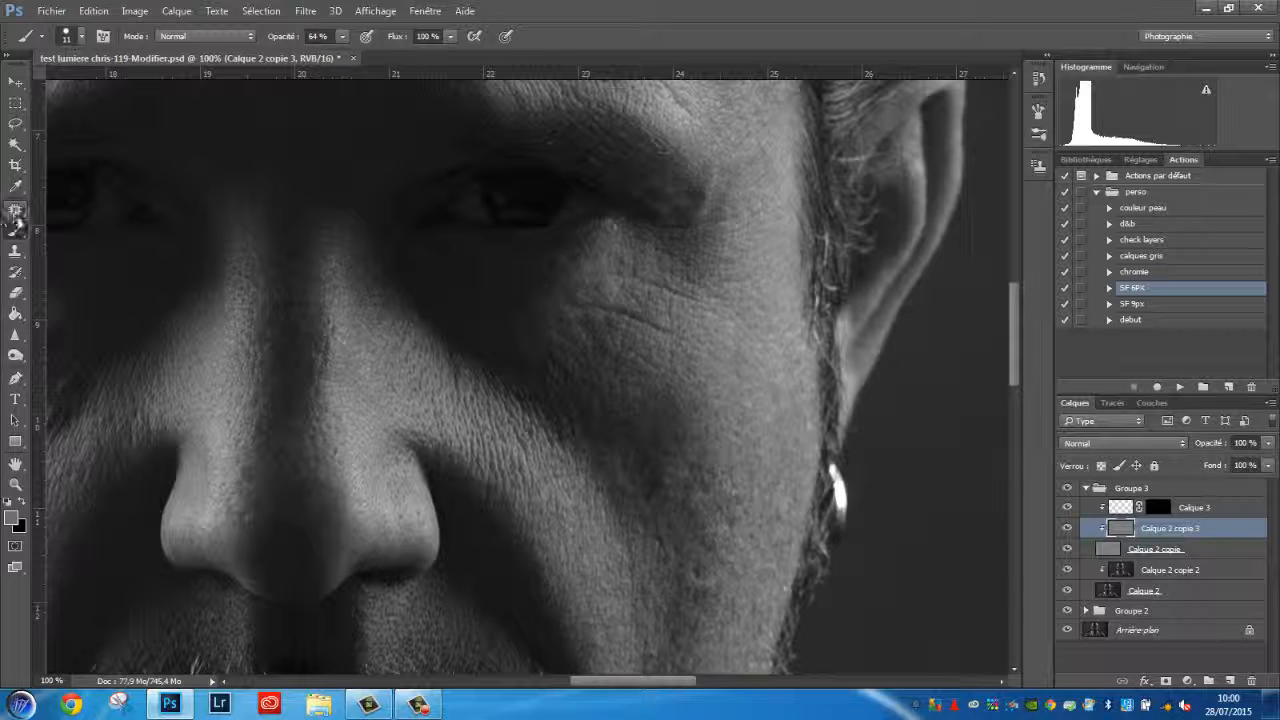
left_click(15, 123)
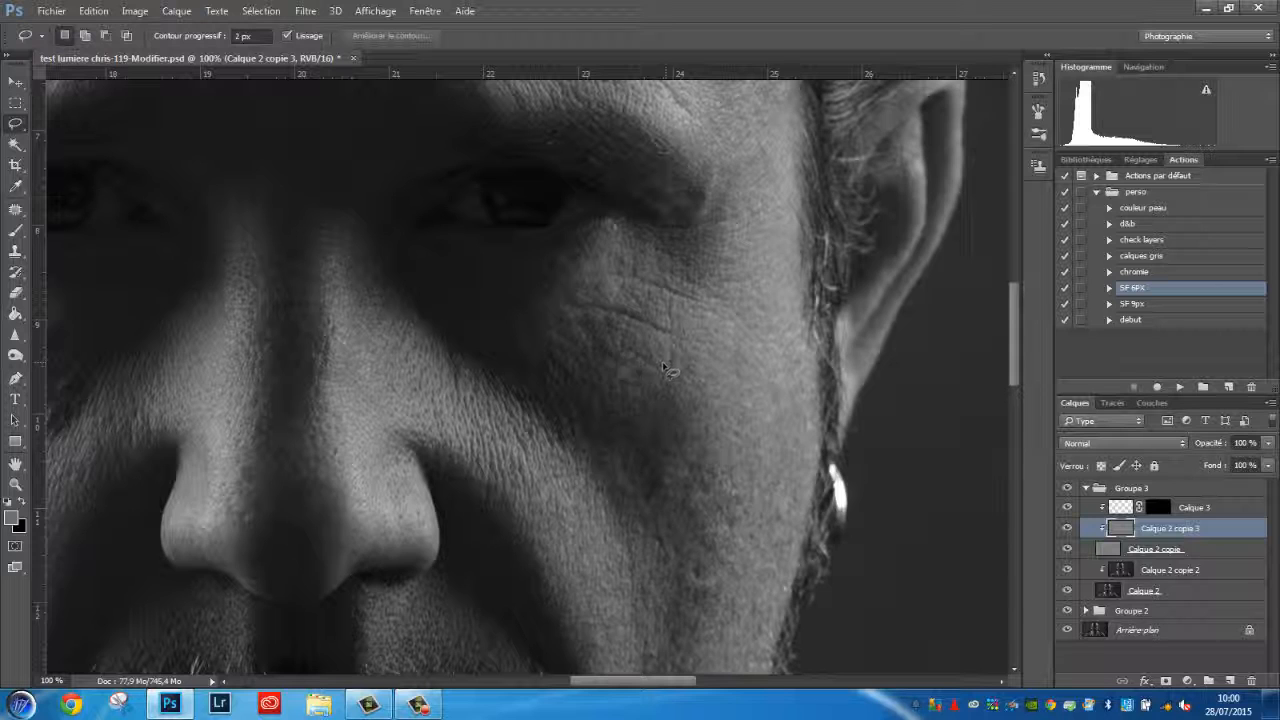
mouse_move(665, 368)
left_mouse_down()
mouse_move(561, 351)
mouse_move(558, 328)
mouse_move(615, 326)
mouse_move(690, 364)
left_mouse_up()
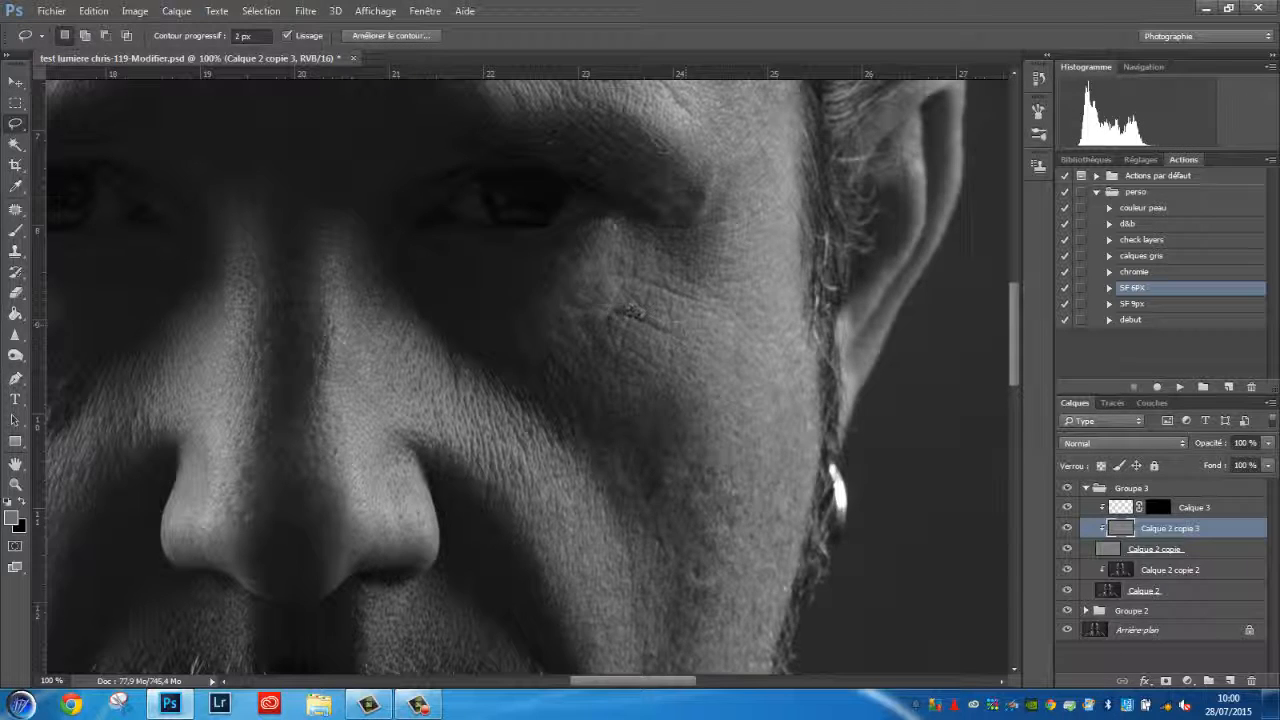
mouse_move(633, 312)
left_mouse_down()
mouse_move(585, 285)
mouse_move(712, 325)
mouse_move(697, 343)
mouse_move(730, 338)
left_mouse_up()
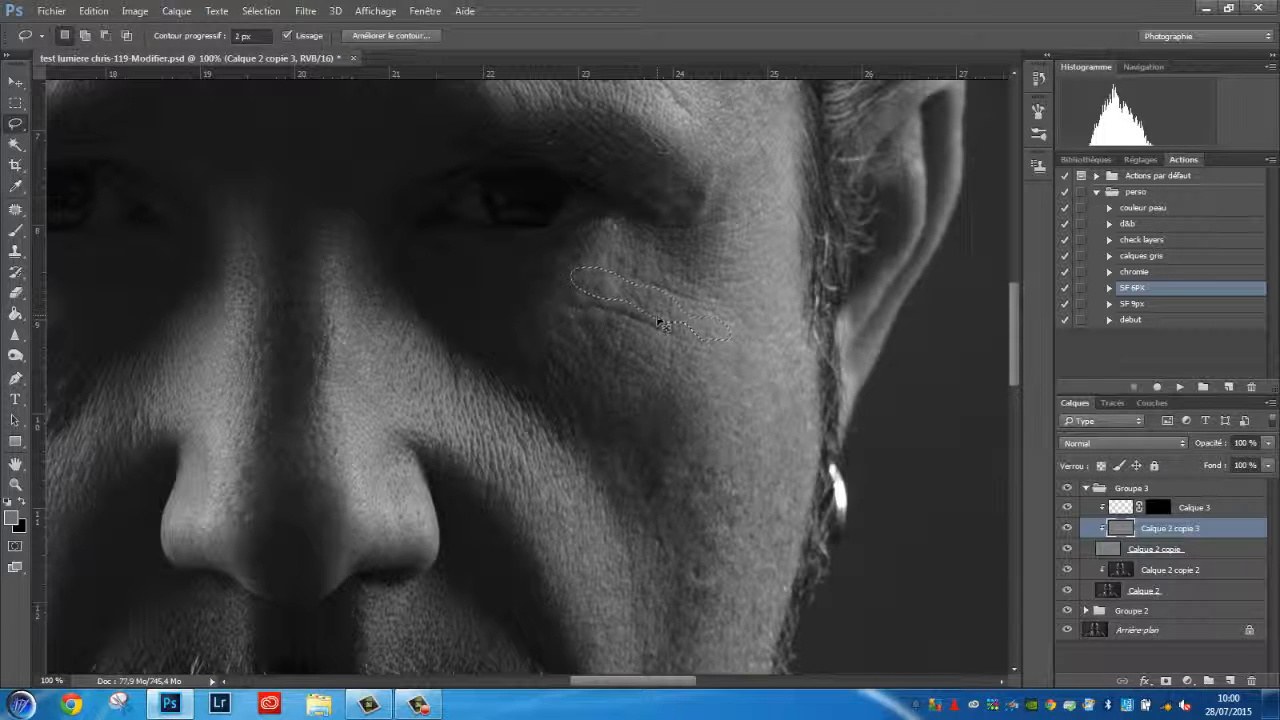
Copy the selected texture to a new clipped layer and move it over the upper wrinkle under the eye.
key("ctrl+j")
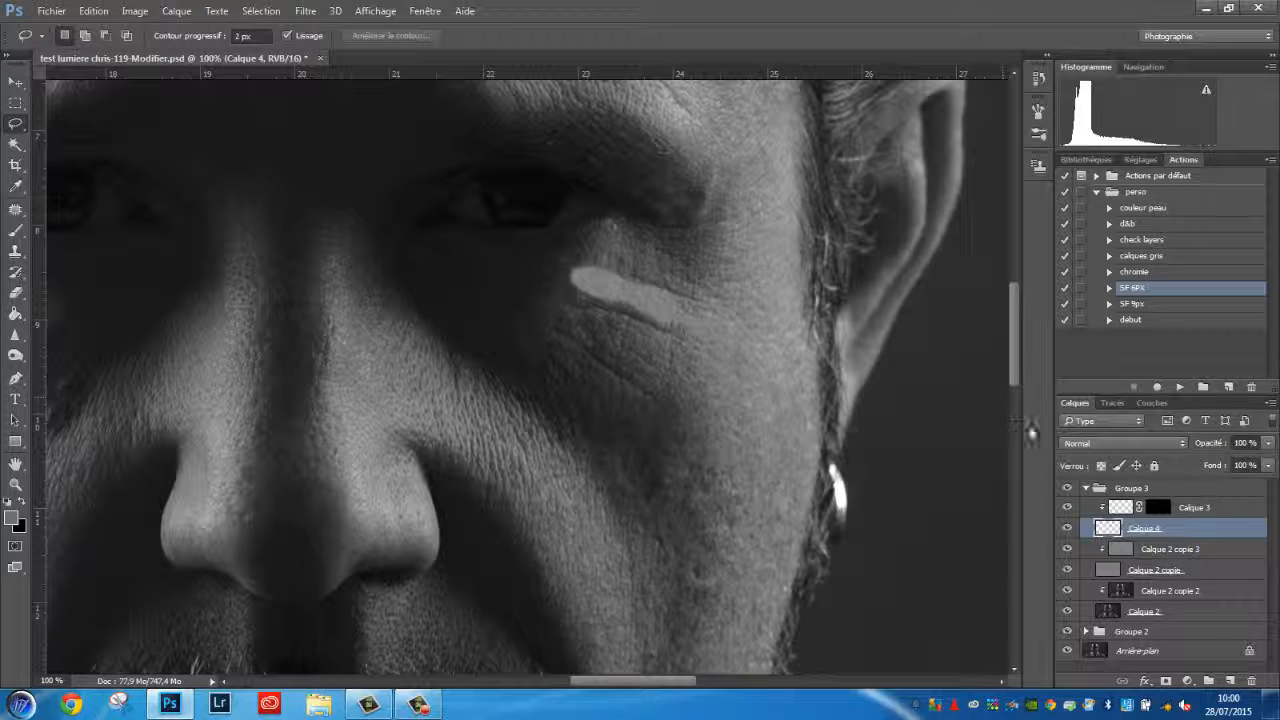
left_click(1170, 534, "alt")
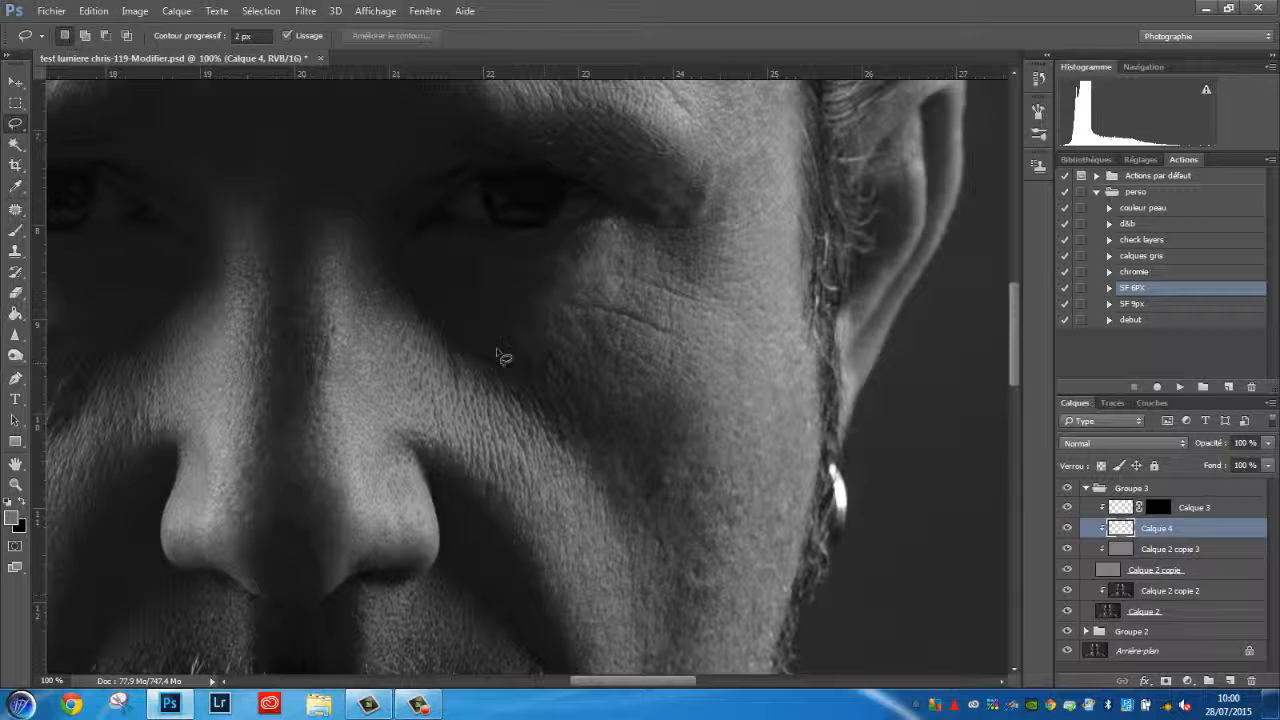
key("v")
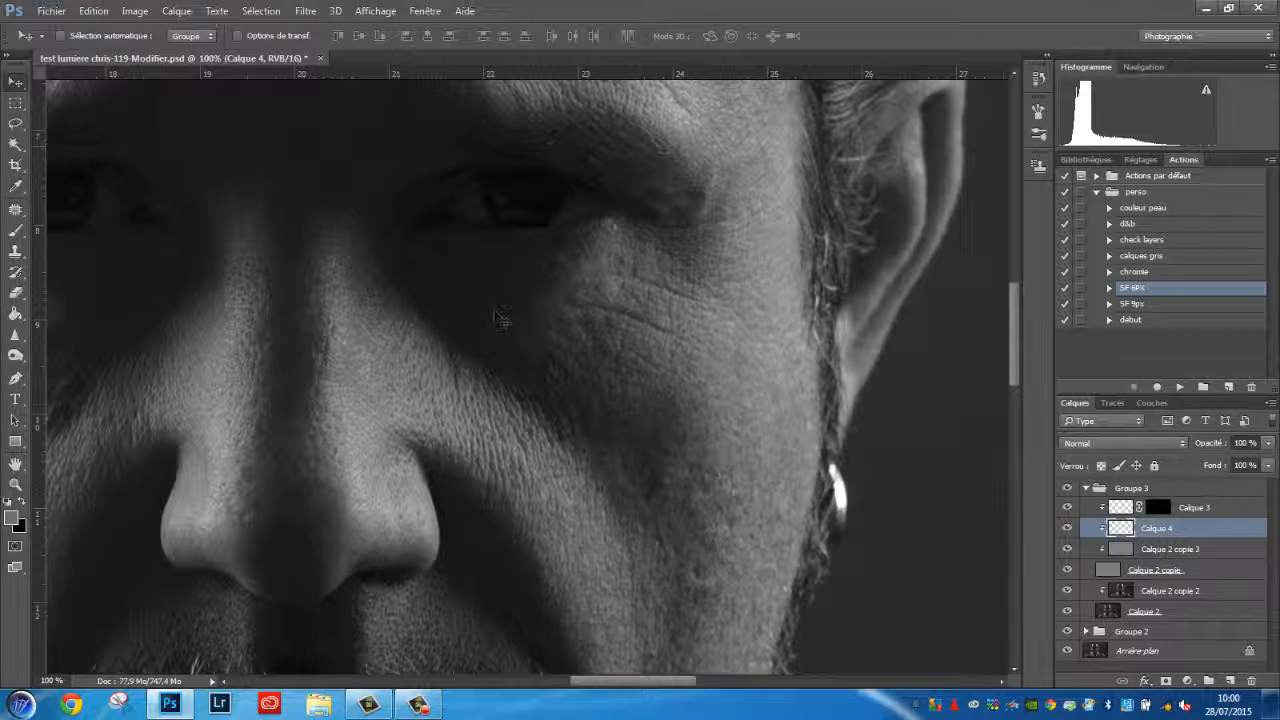
left_click_drag(572, 341, 560, 360)
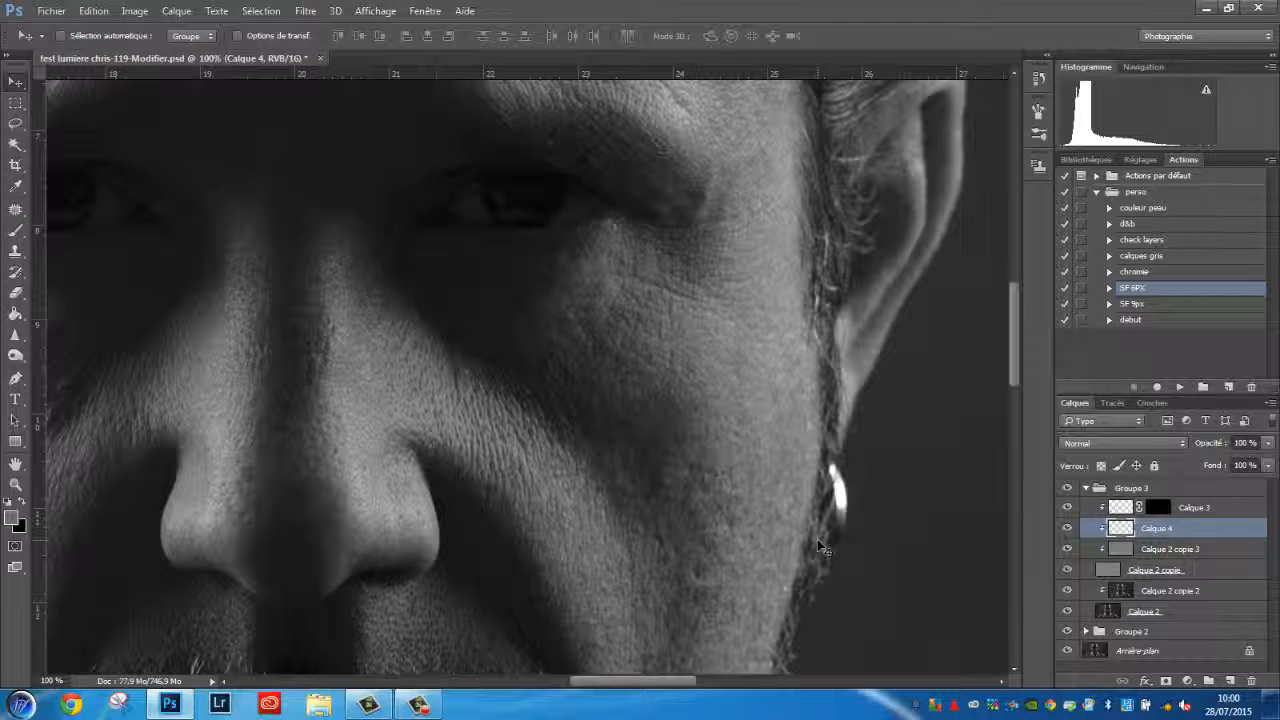
Rotate the texture patch on Calque 4 by 0.95° and nudge it 1 px to the right with Free Transform.
key("ctrl+t")
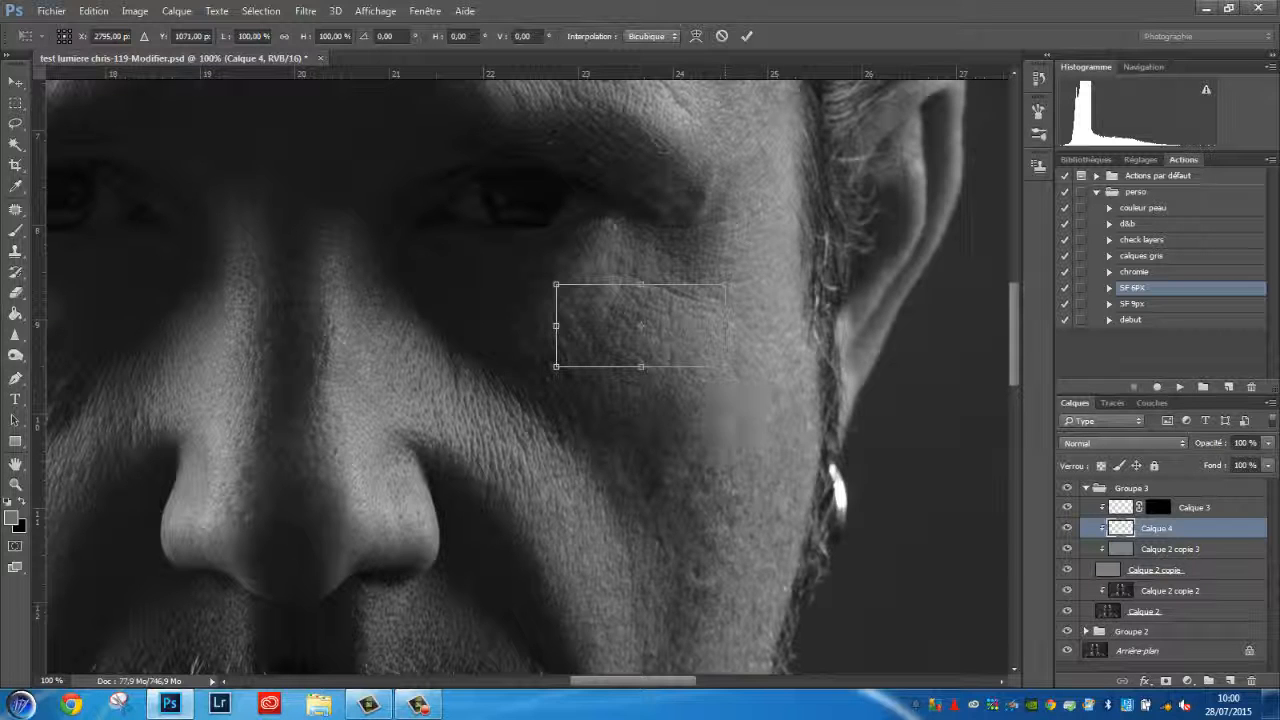
left_click_drag(733, 430, 723, 401)
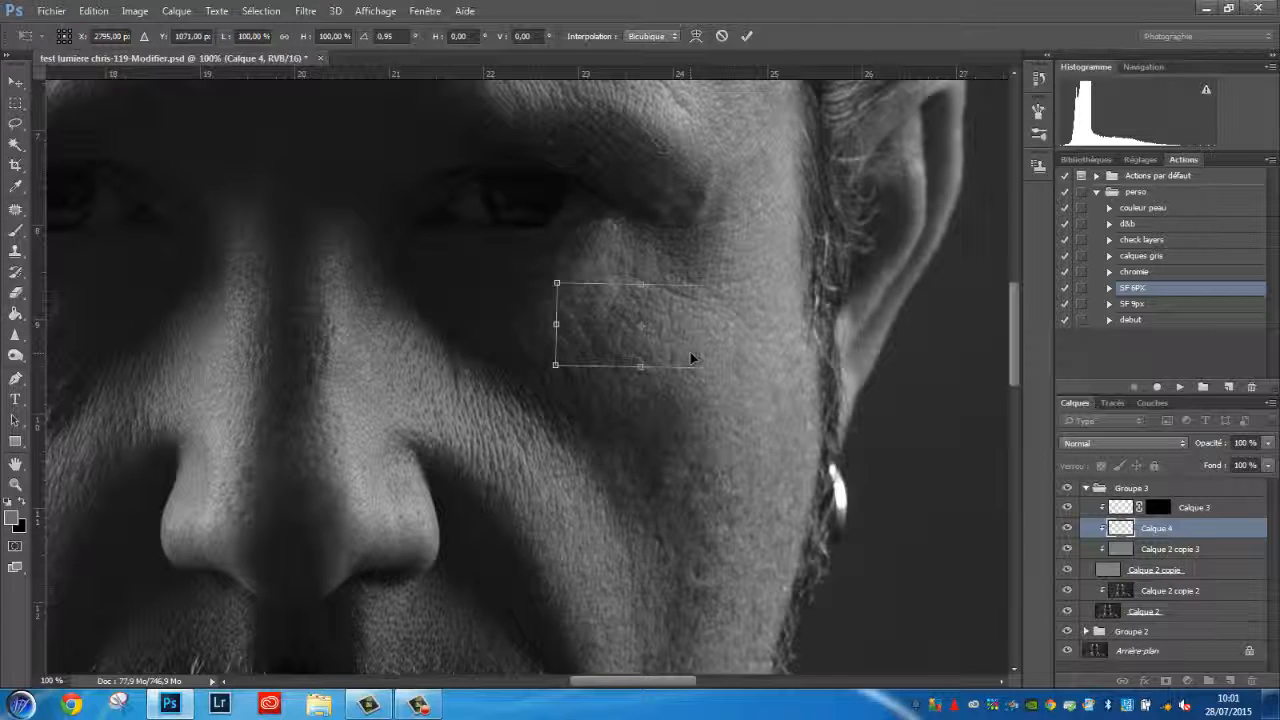
key("Right")
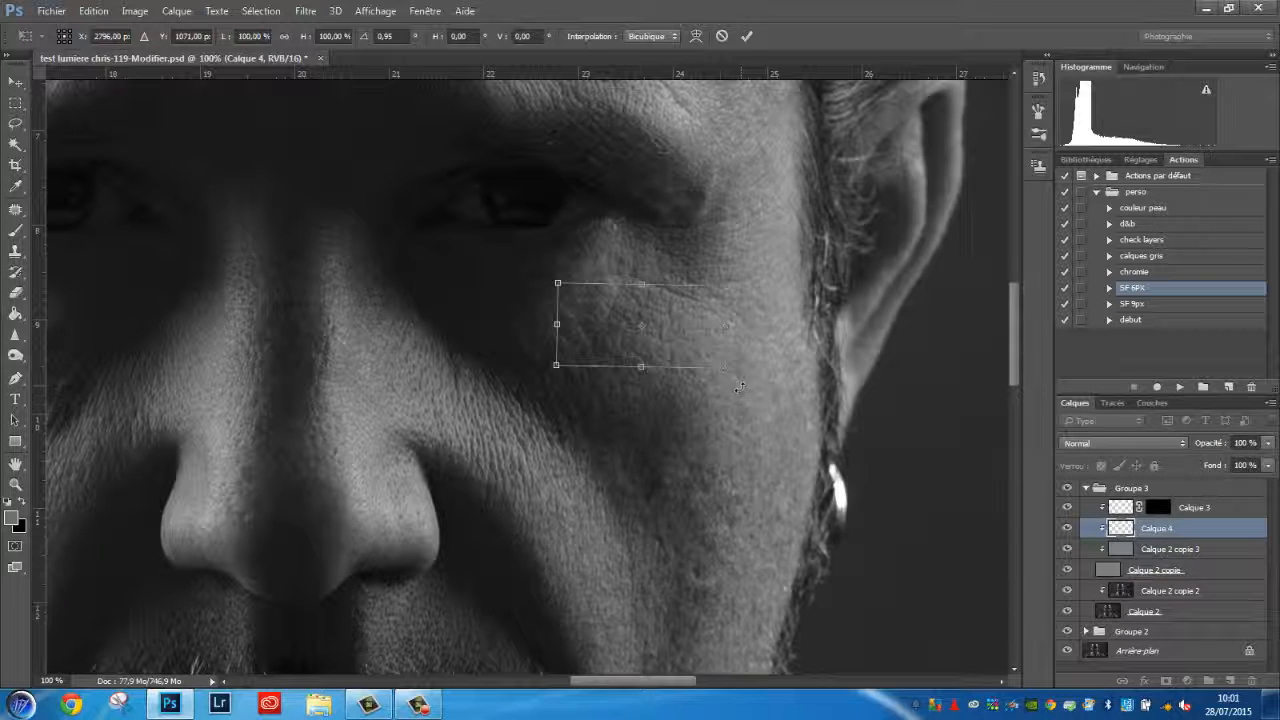
key("Return")
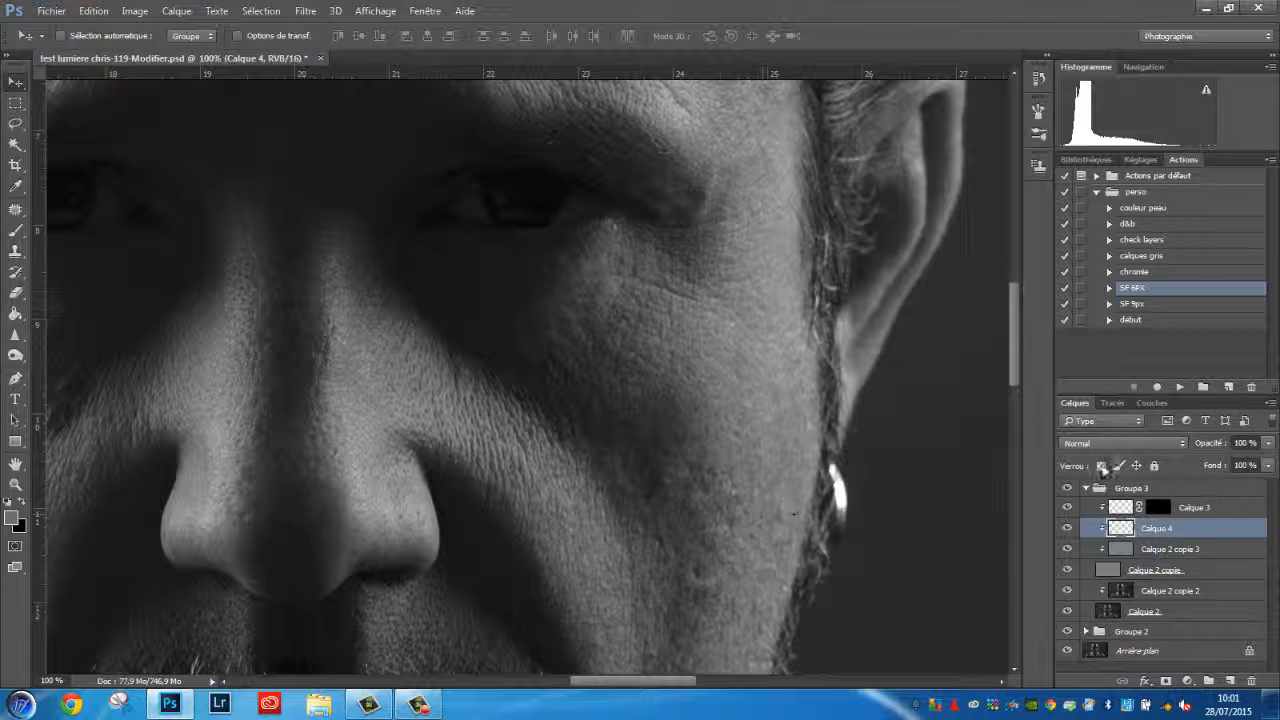
Compare the skin with Calque 4 hidden and shown, and with both texture layers, Calque 3 and Calque 4, hidden and shown.
left_click(1067, 529)
left_click(1067, 530)
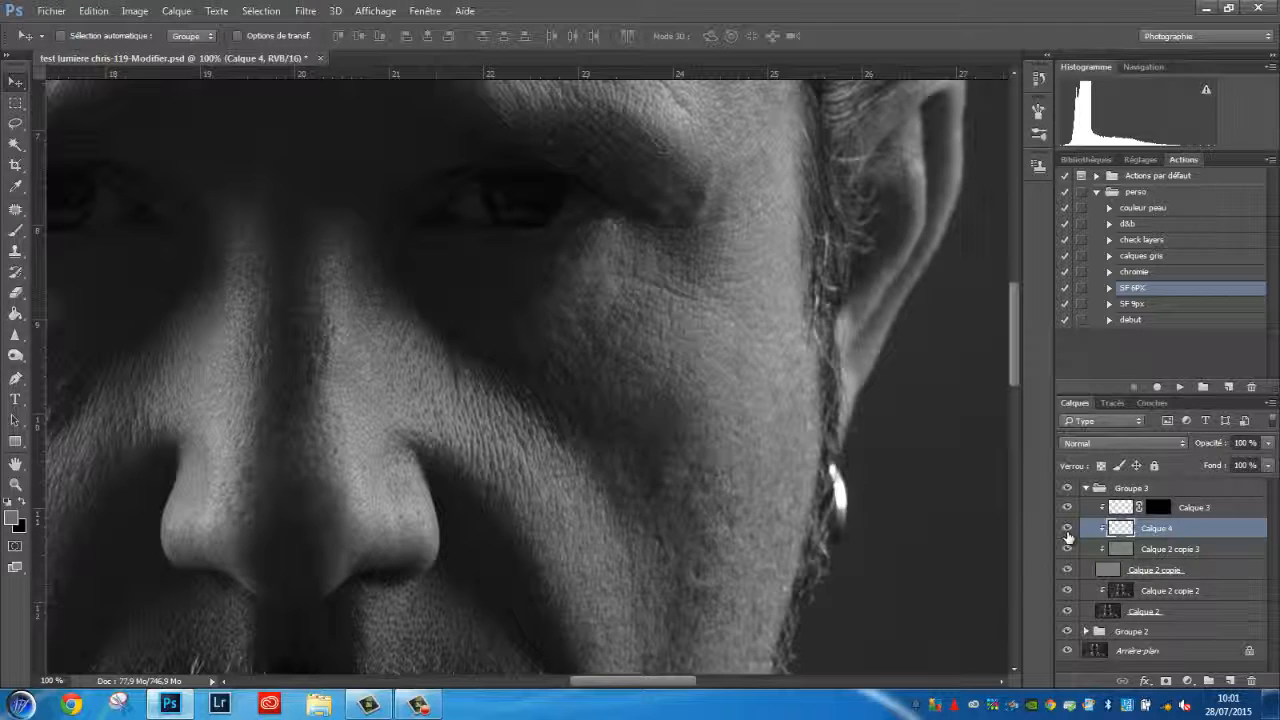
key("ctrl+minus")
key("ctrl+minus")
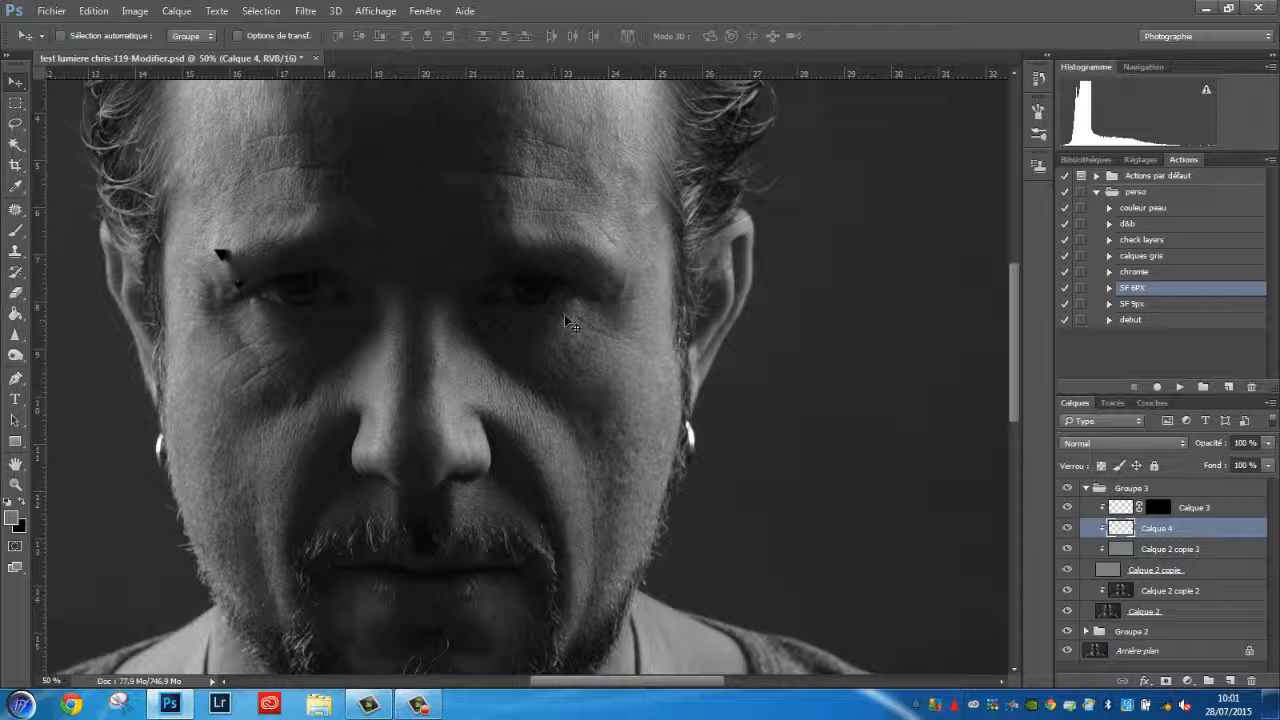
key("ctrl+plus")
key("ctrl+plus")
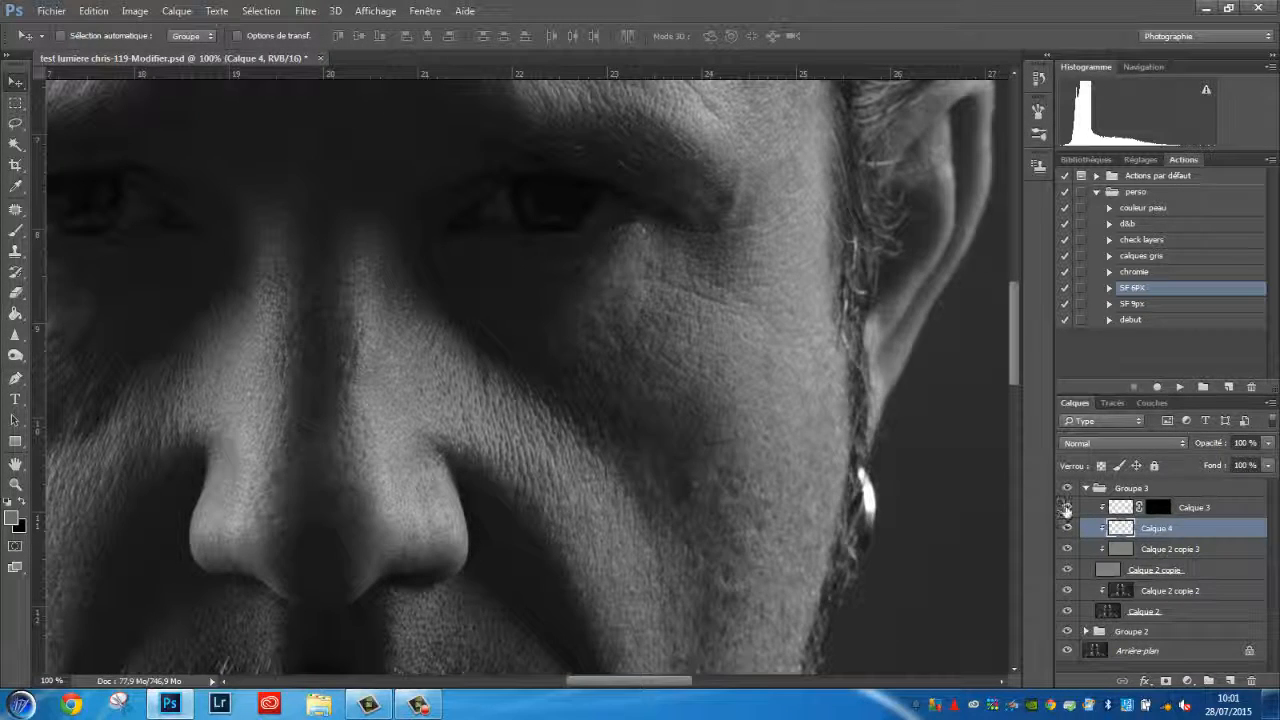
left_click_drag(1065, 509, 1066, 528)
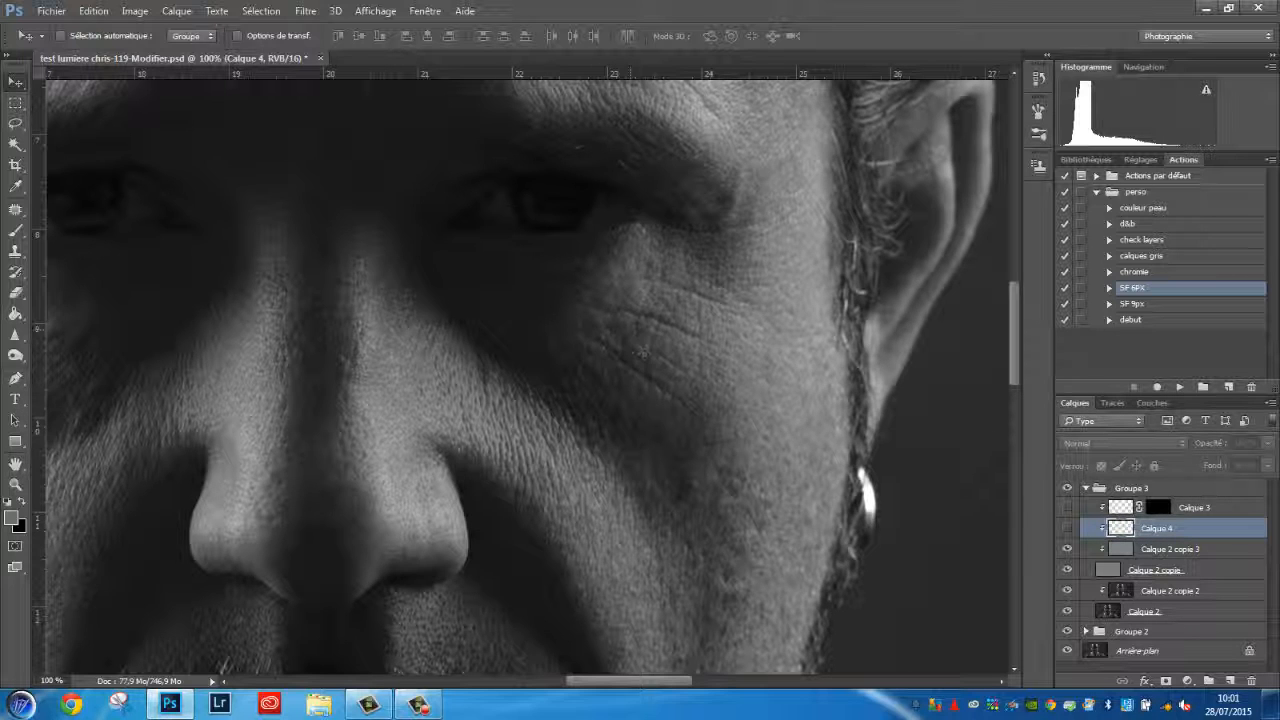
left_click_drag(1066, 528, 1066, 507)
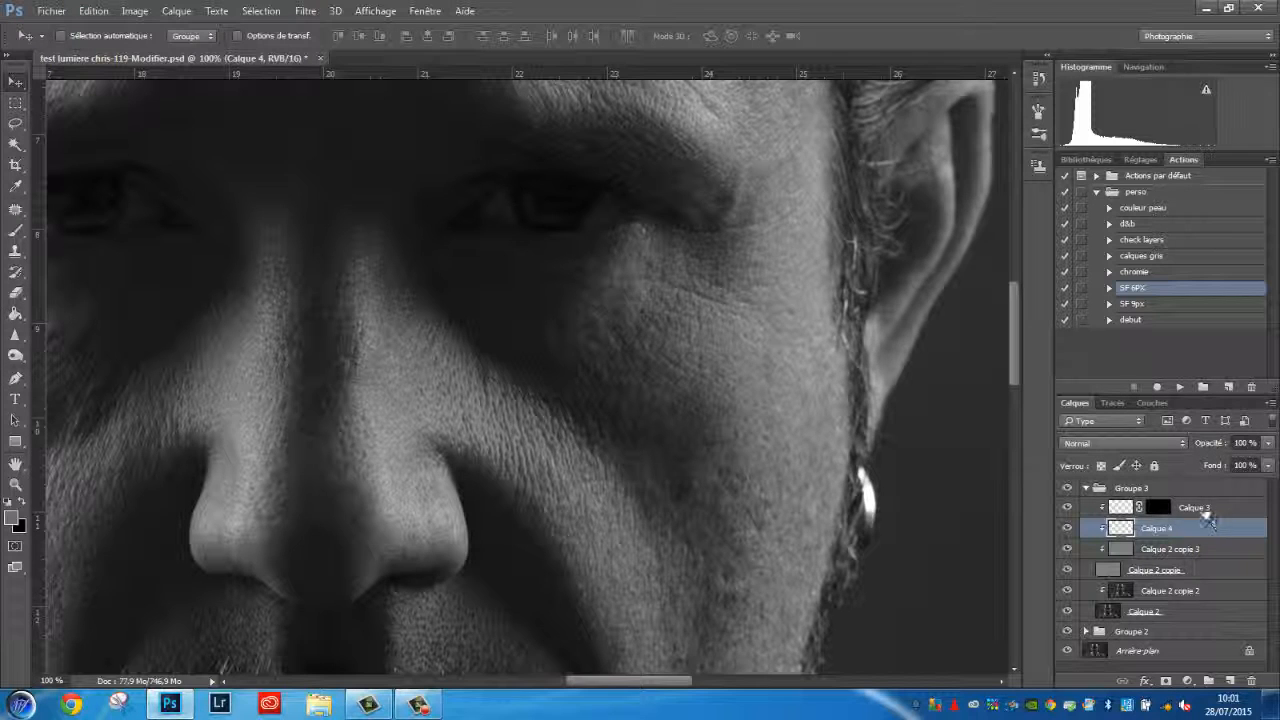
Add a Curves adjustment layer above Calque 3 and raise the curve's midtones slightly to brighten the image.
left_click(1205, 512)
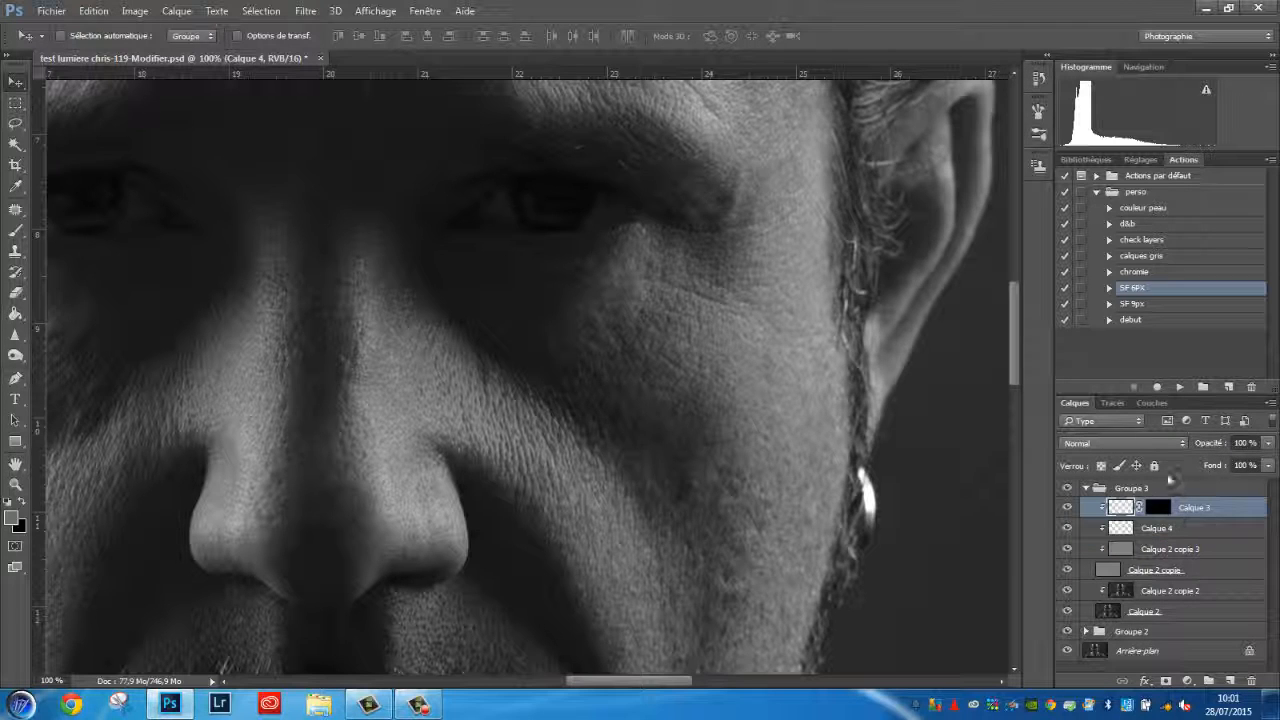
left_click(1188, 682)
left_click(1125, 438)
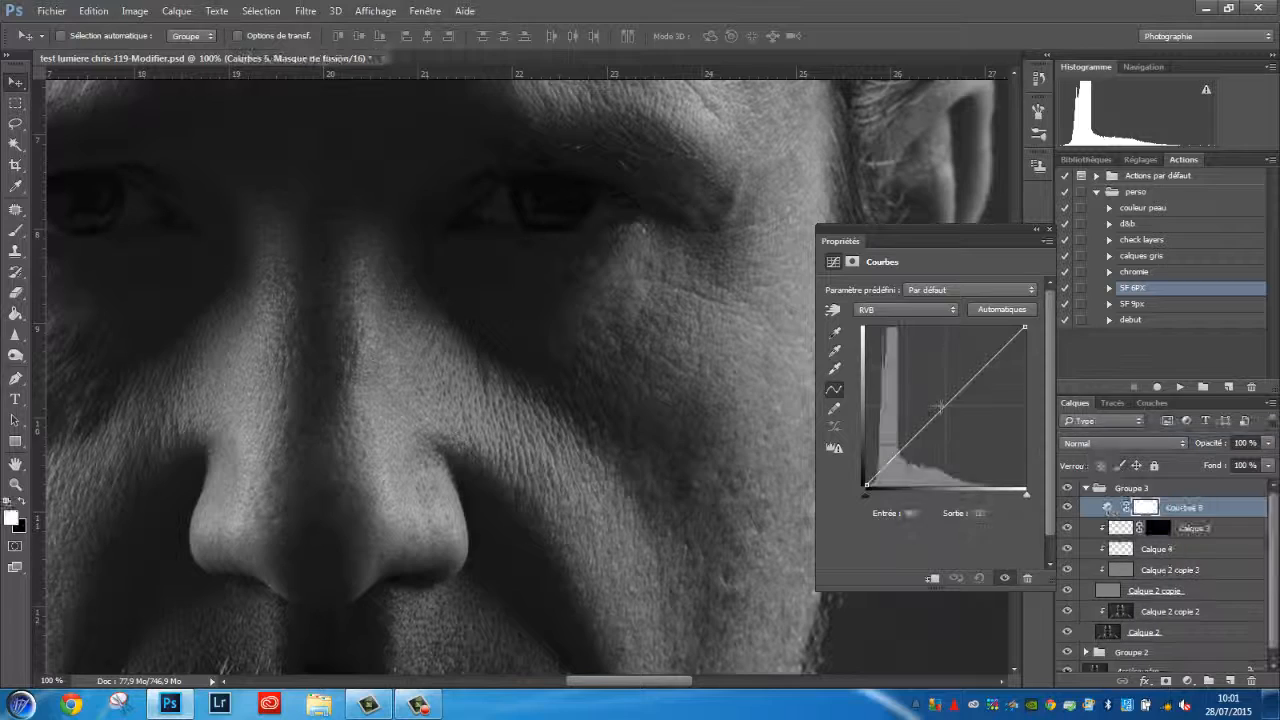
left_click_drag(940, 407, 935, 386)
left_click(1048, 229)
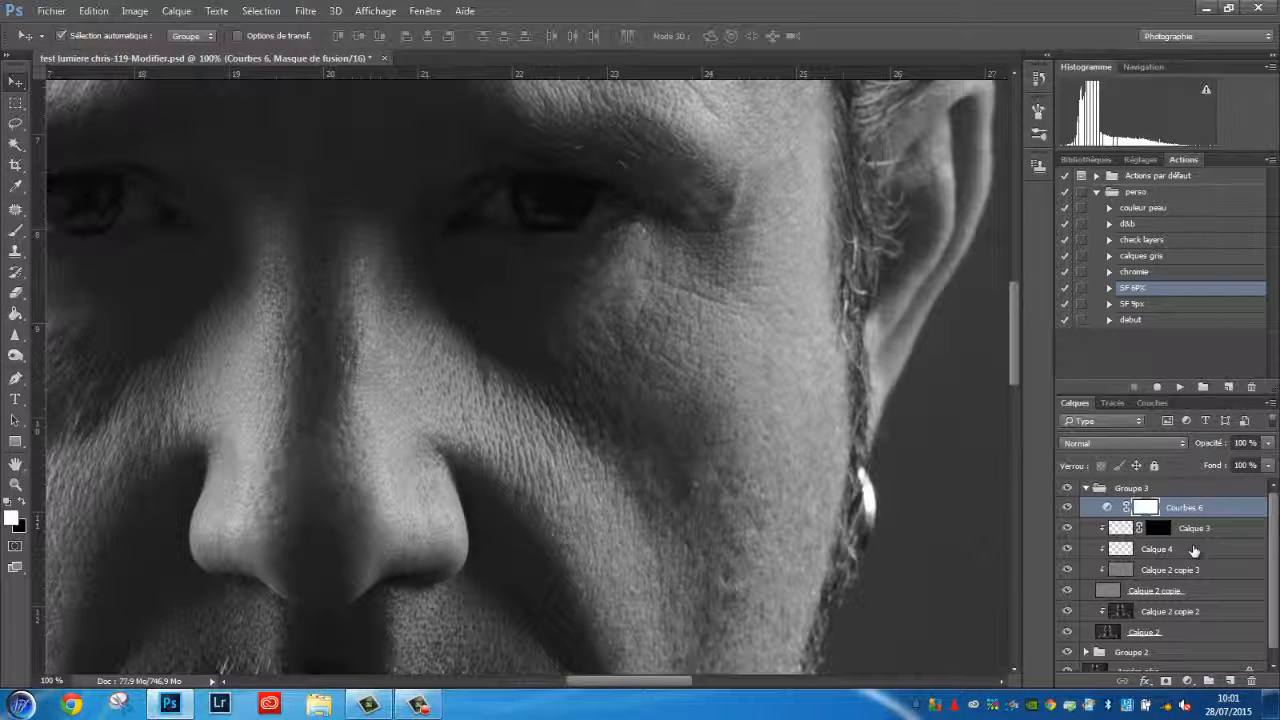
Invert the Curves layer's mask to black and paint white over the dark crease under the right-hand eye.
key("ctrl+i")
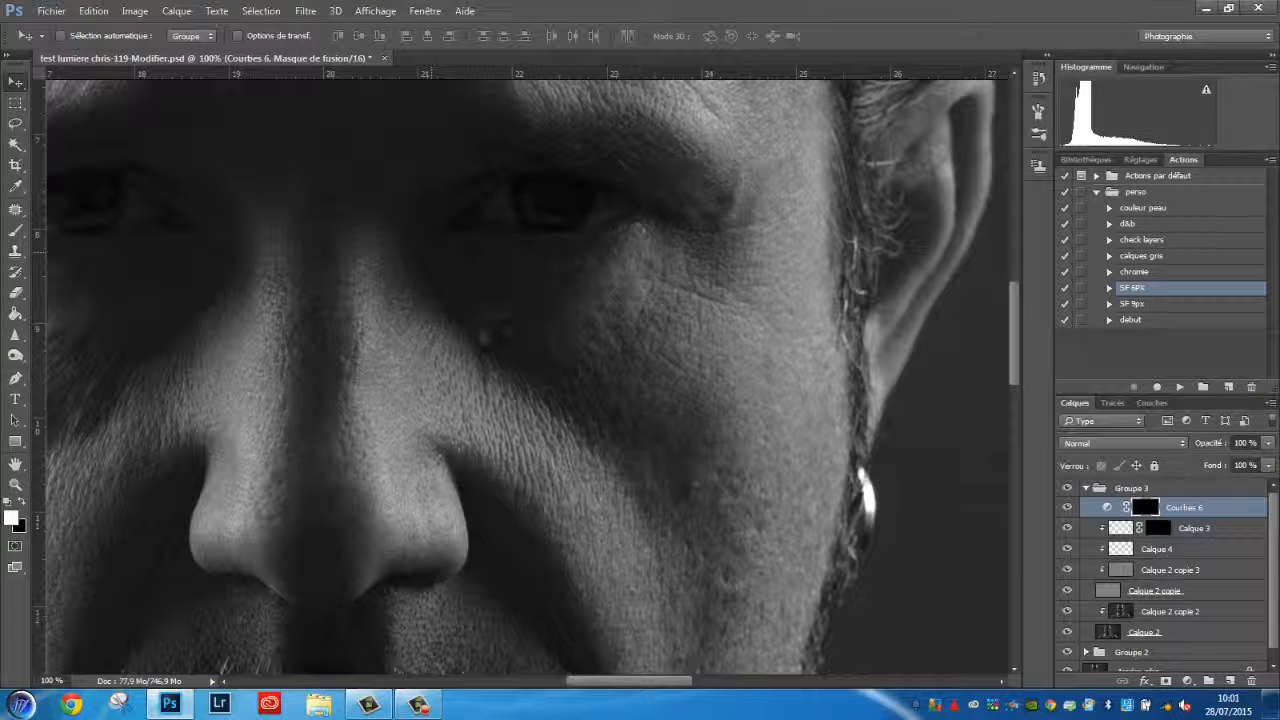
left_click(16, 229)
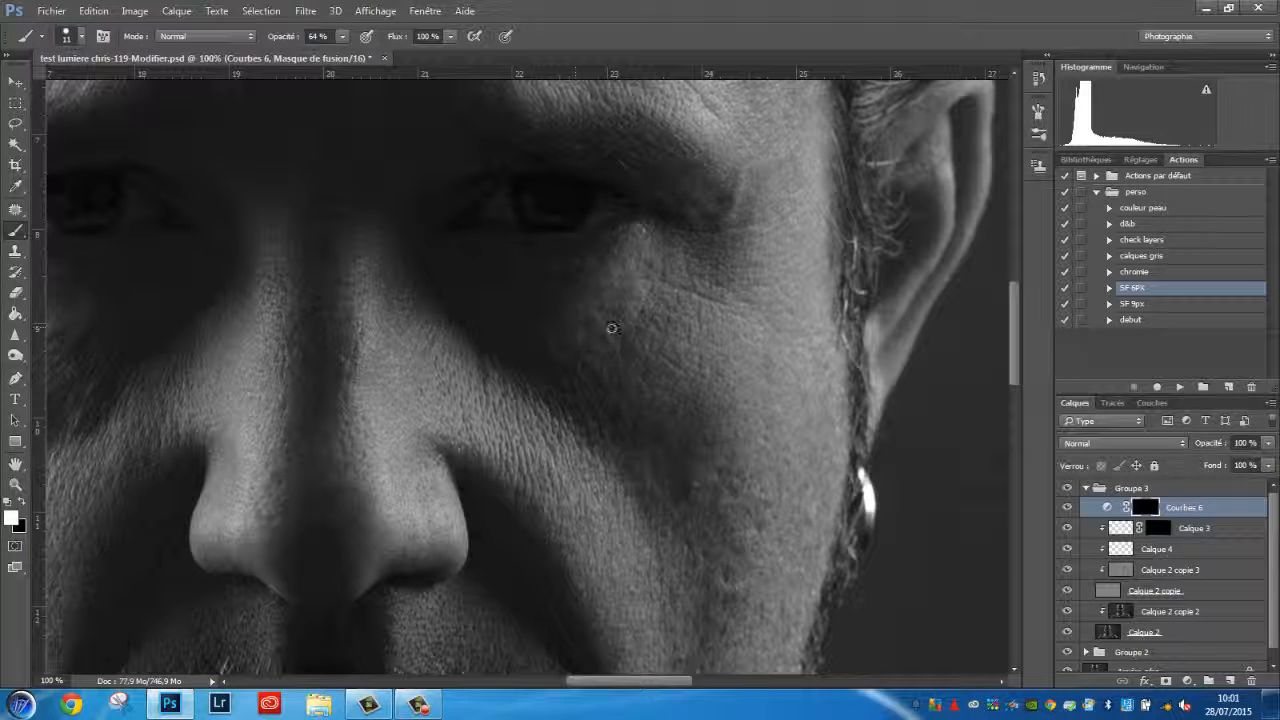
mouse_move(612, 328)
left_mouse_down()
mouse_move(622, 361)
mouse_move(644, 359)
mouse_move(641, 390)
left_mouse_up()
Compare the face with the Courbes 6 layer hidden and shown, and set that layer's opacity to 53%.
key("ctrl+minus")
key("ctrl+minus")
left_click(1067, 510)
left_click(1067, 510)
left_click(1067, 510)
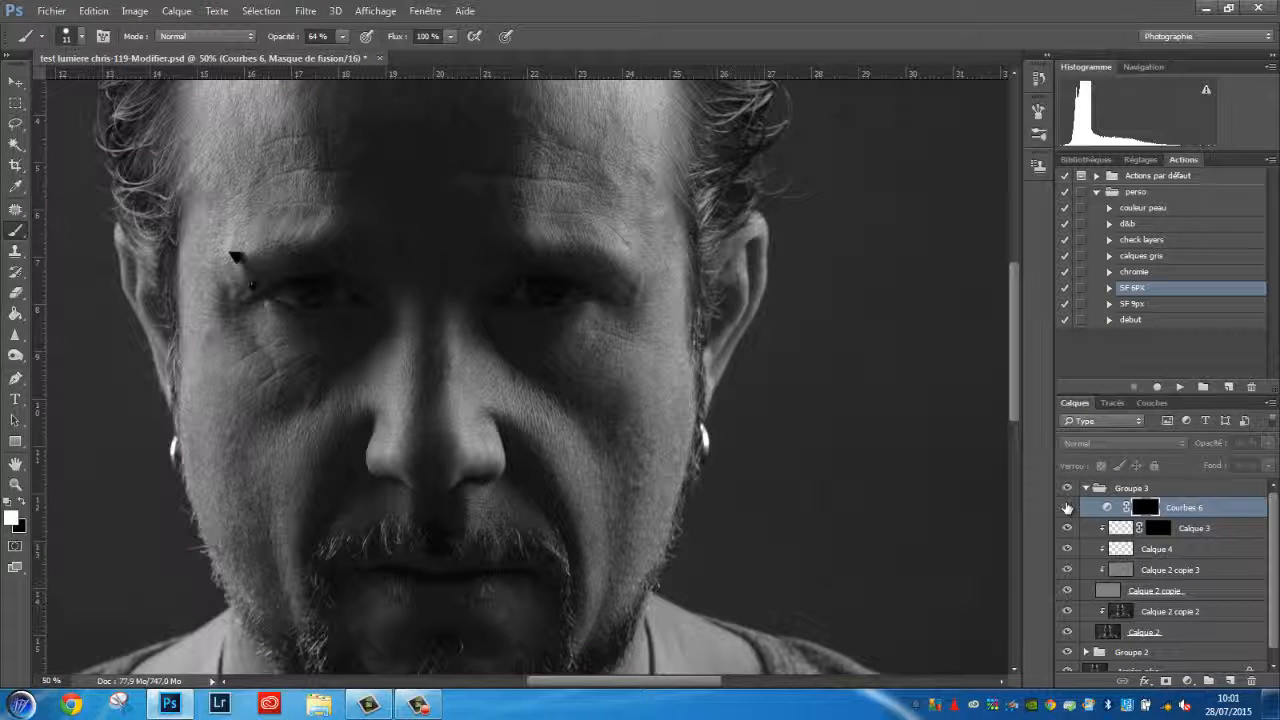
left_click(1212, 446)
left_click_drag(1212, 446, 1175, 450)
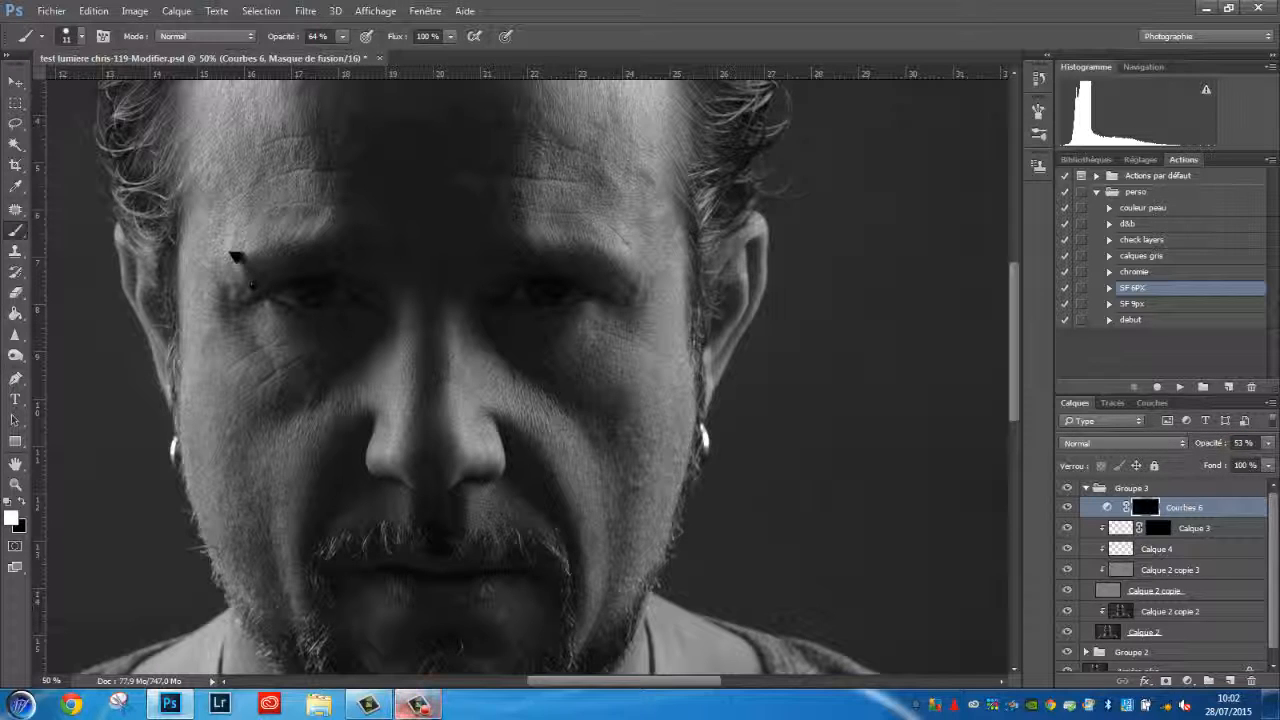
Check Calque 3's effect on the wrinkles by switching its visibility, and select Calque 4.
mouse_move(368, 704)
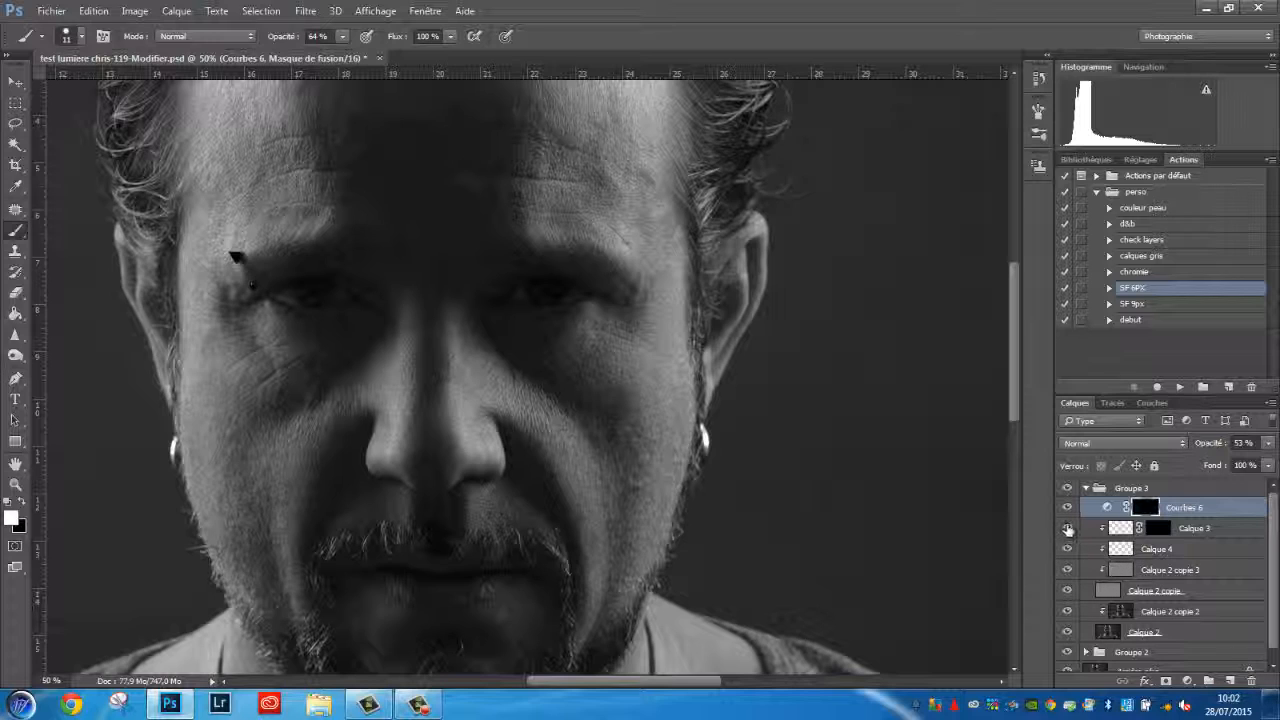
left_click(1067, 530)
left_click(1140, 552)
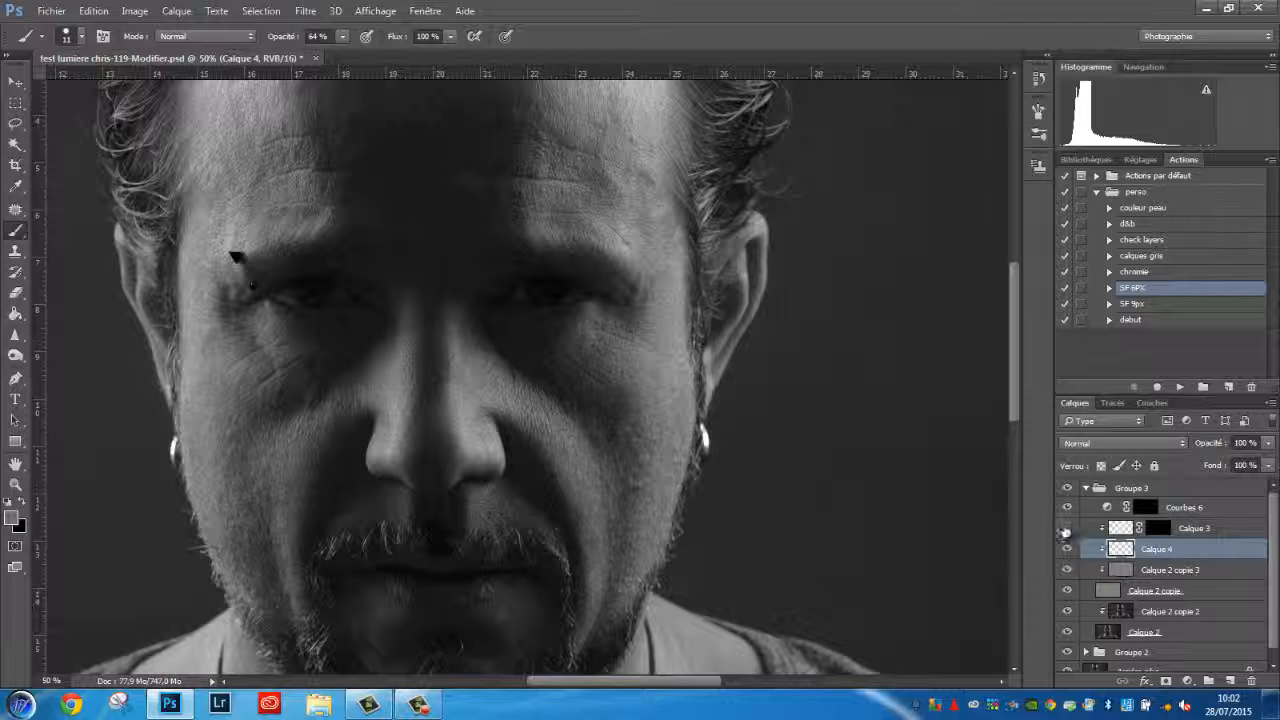